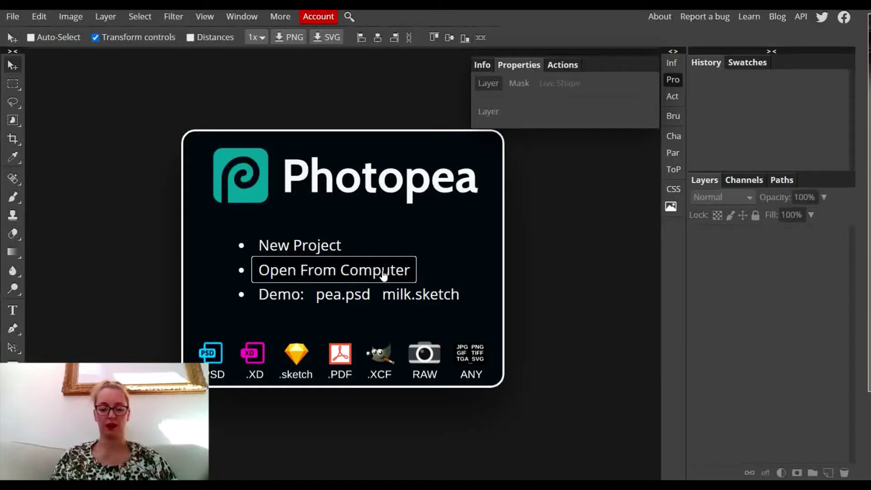
Open the orange-brick photo 20200524_165549 from the More photos folder.
left_click(346, 275)
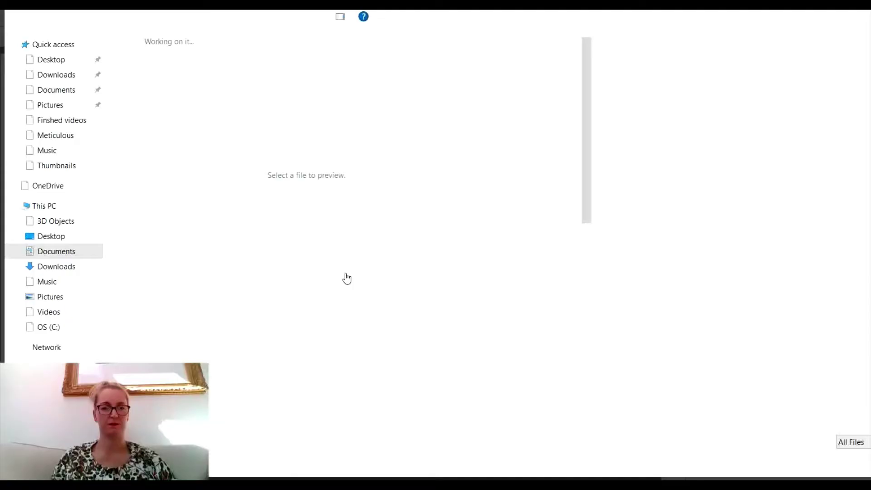
double_click(138, 69)
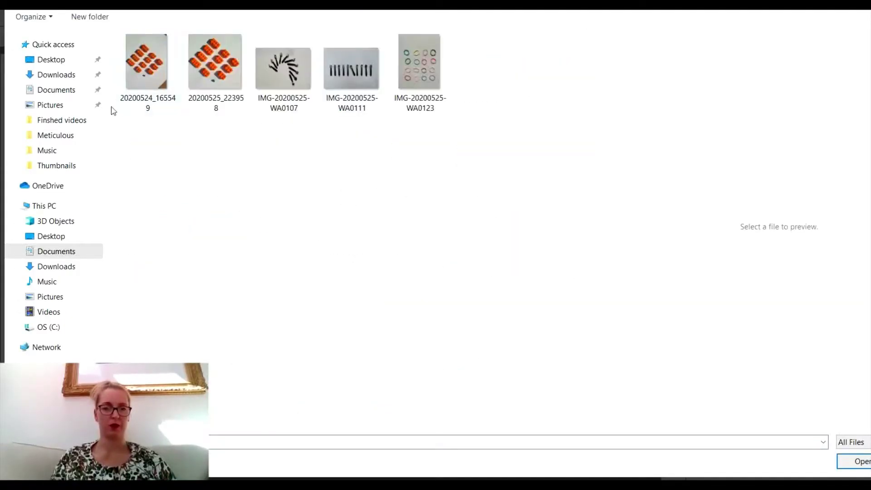
double_click(136, 62)
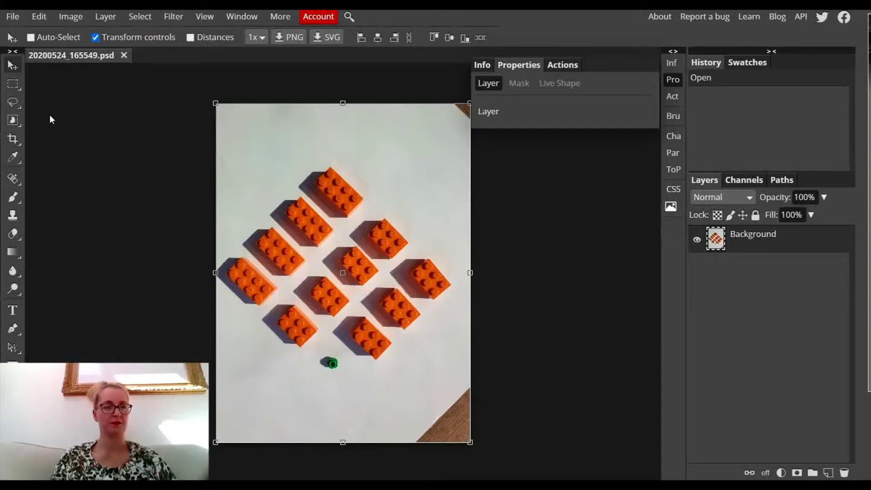
Crop the brick photo to a near-square frame around the bricks, cutting off the wooden corners.
key("c")
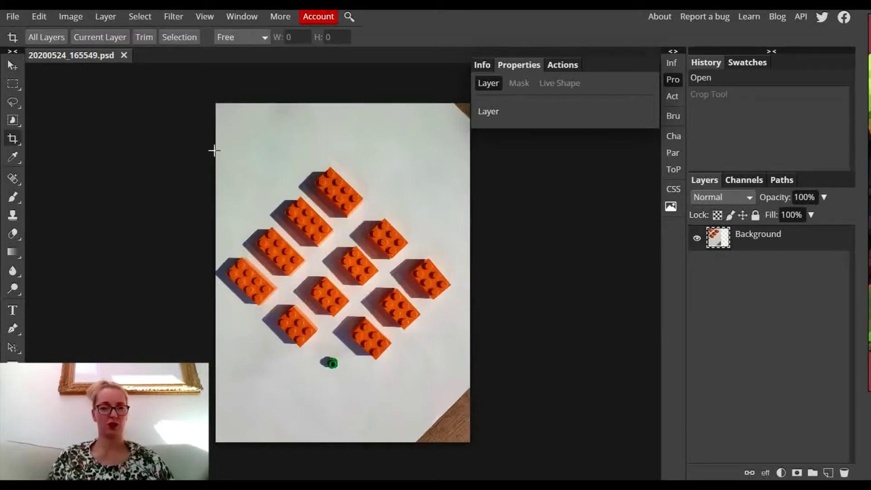
left_click(13, 138)
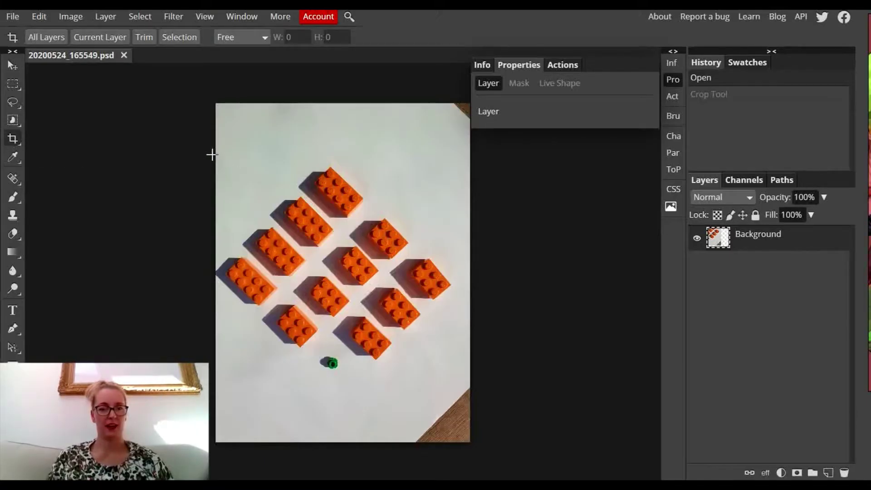
left_click_drag(210, 155, 459, 390)
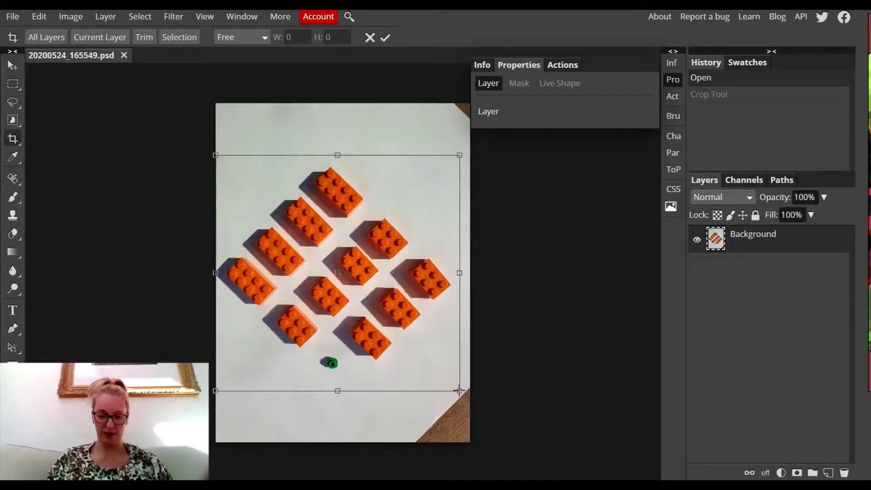
key("Return")
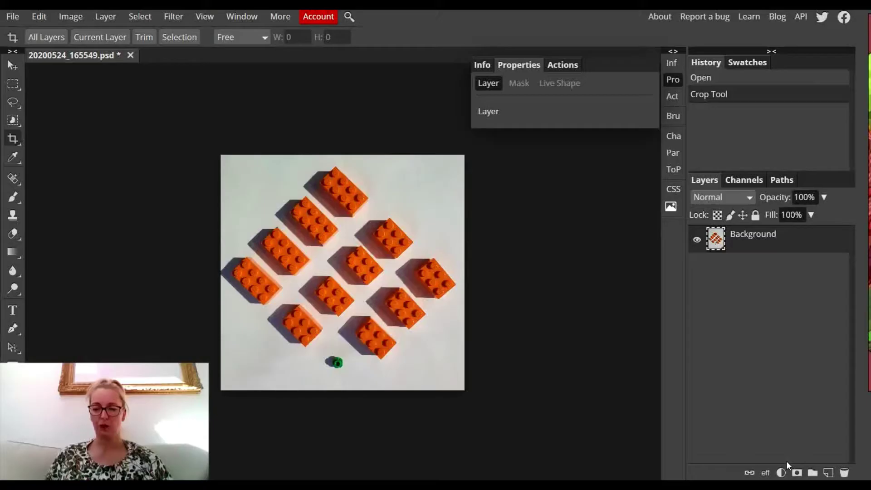
Add a Brightness/Contrast adjustment layer set to Brightness 62 and Contrast 69.
left_click(782, 473)
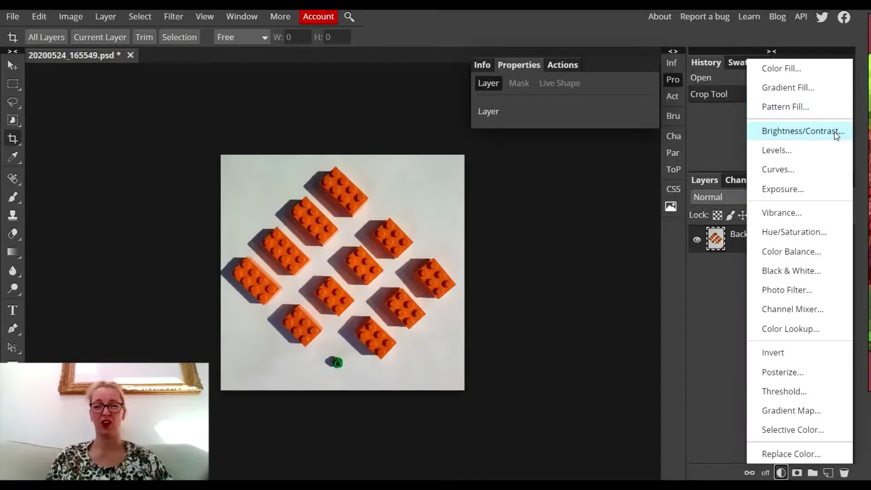
left_click(803, 131)
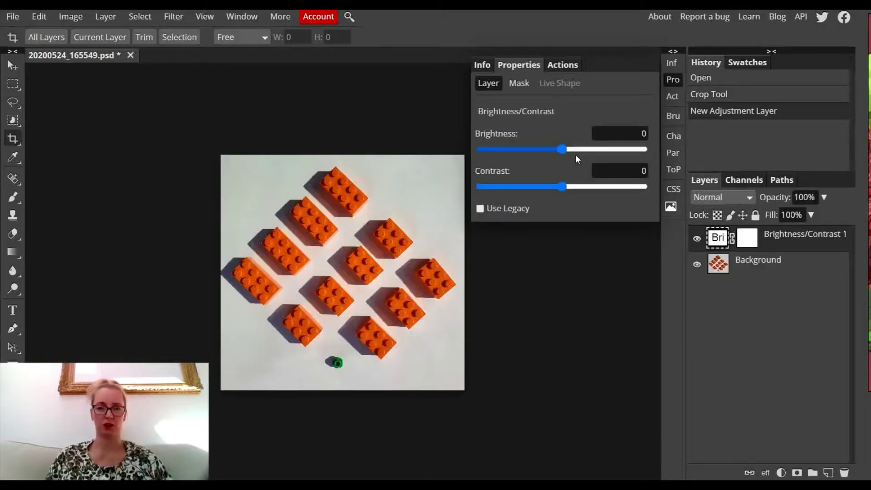
left_click_drag(562, 148, 590, 150)
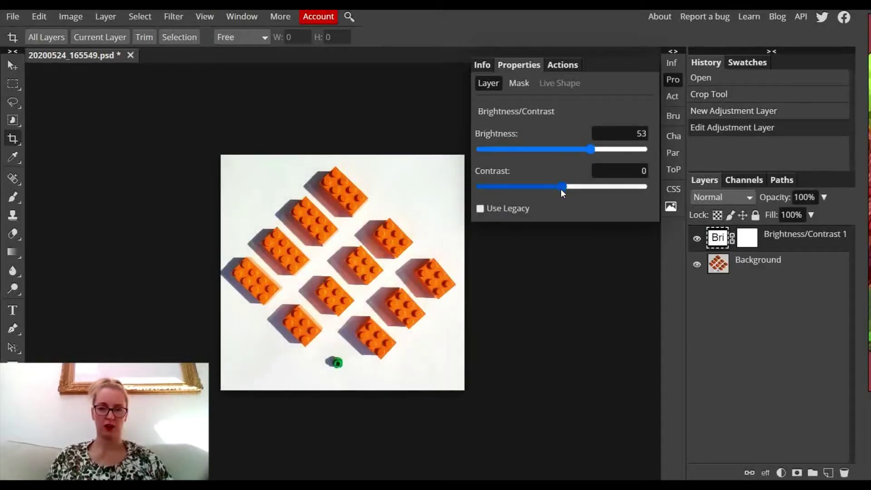
left_click_drag(562, 188, 661, 189)
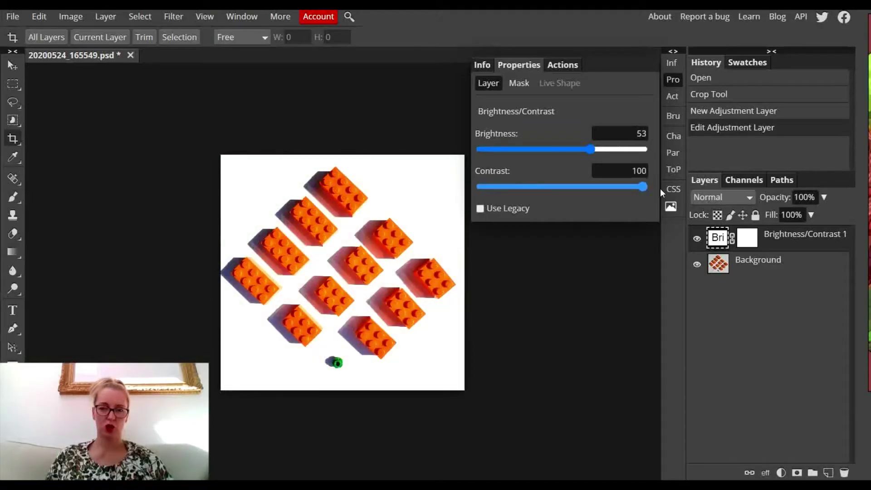
mouse_move(594, 150)
left_mouse_down()
mouse_move(647, 151)
mouse_move(596, 151)
left_mouse_up()
left_click_drag(642, 187, 617, 198)
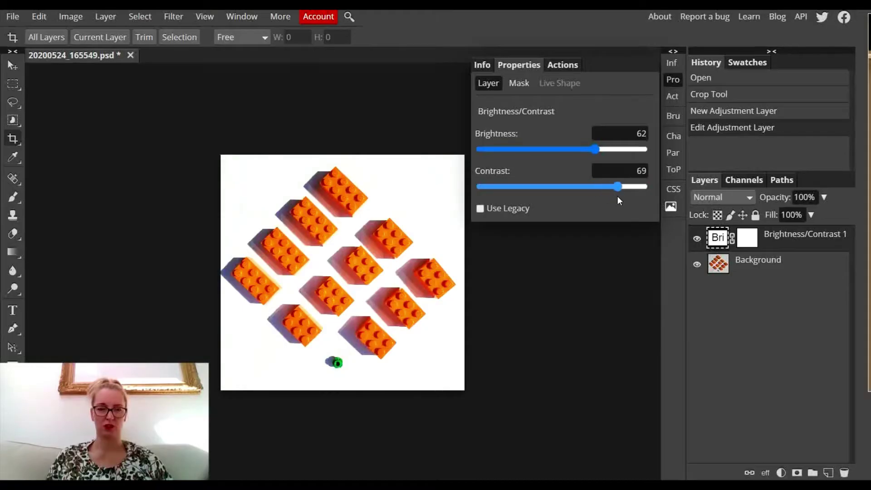
left_click_drag(596, 151, 595, 151)
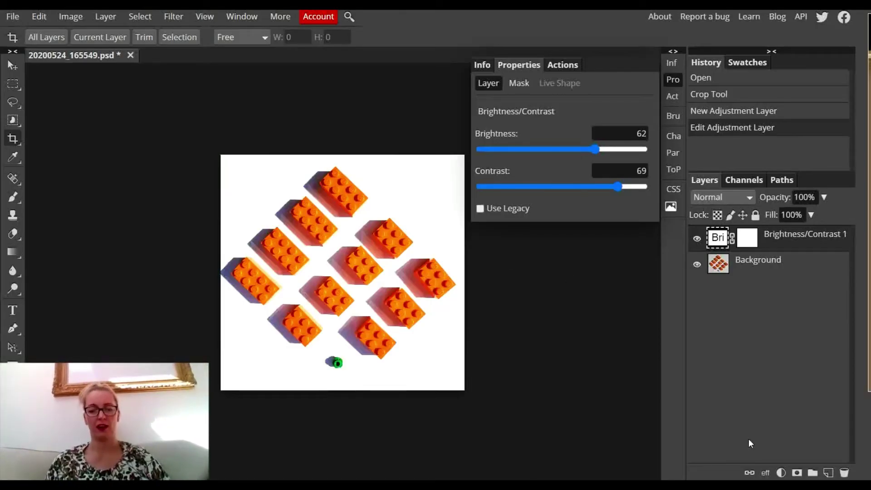
left_click(782, 473)
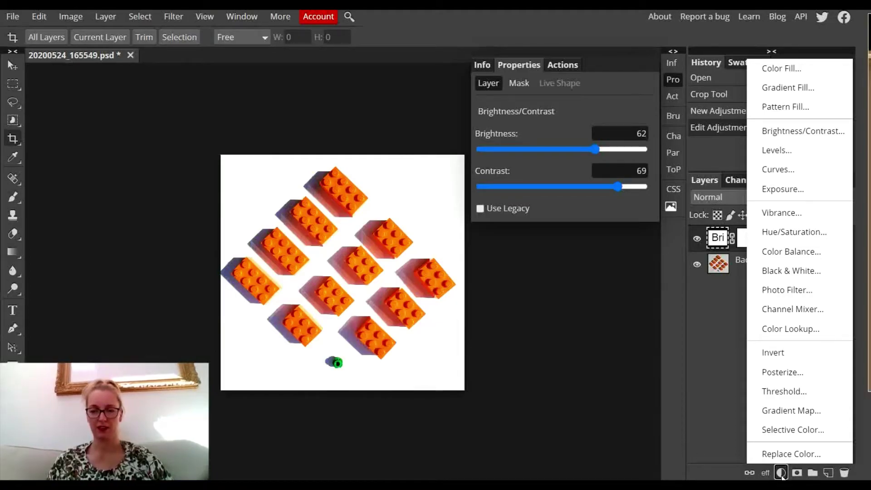
Add a Gradient Map adjustment layer and settle on the rainbow gradient preset.
left_click(805, 413)
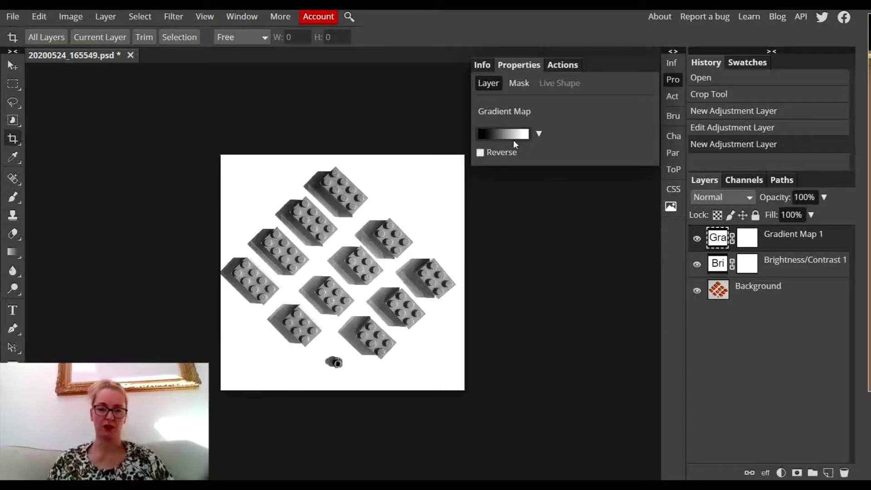
left_click(539, 134)
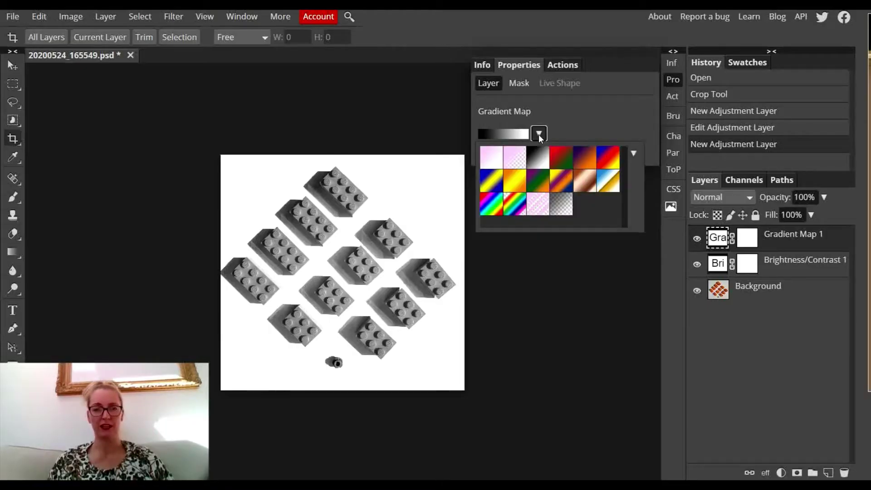
left_click(497, 206)
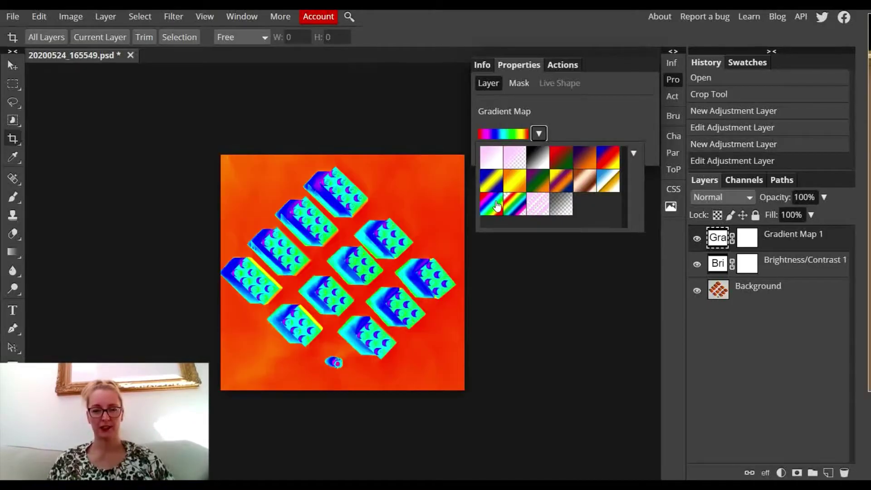
left_click(484, 179)
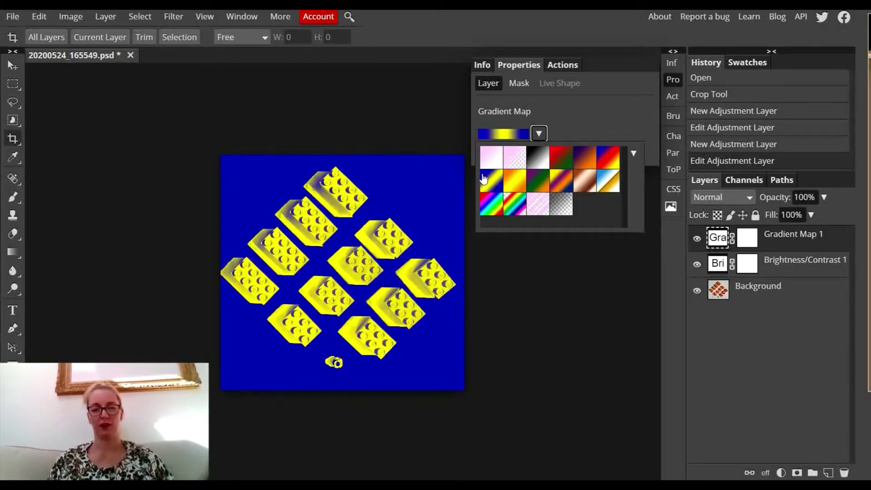
left_click(517, 184)
left_click(523, 206)
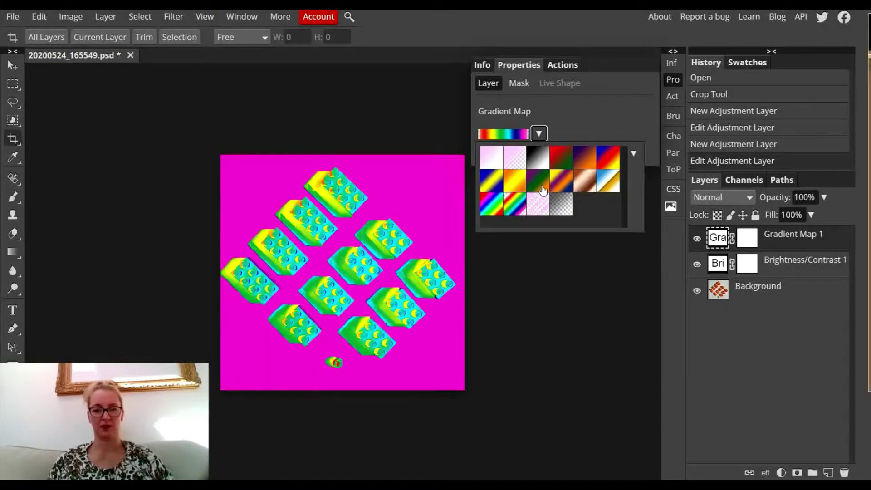
left_click(543, 190)
left_click(580, 184)
left_click(490, 209)
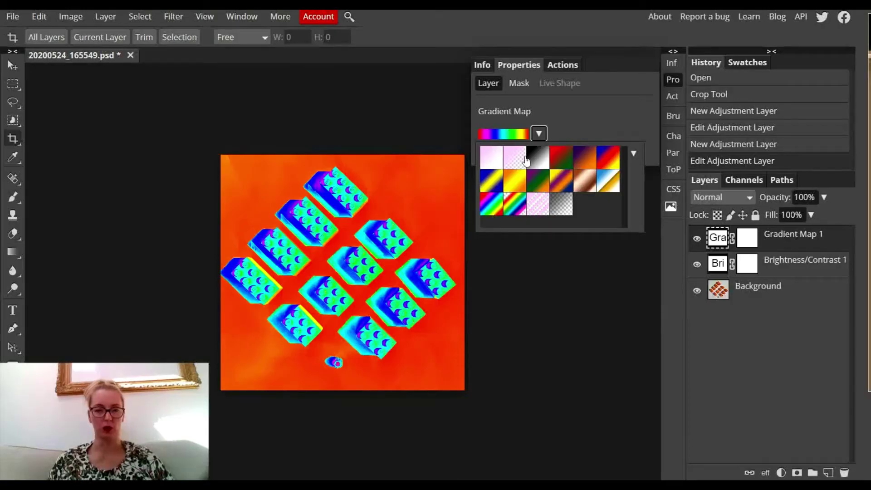
left_click(511, 134)
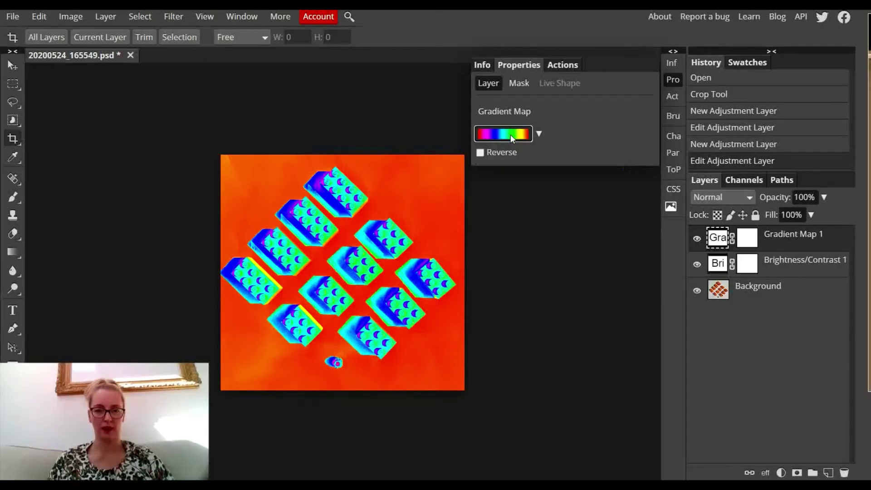
Edit the rainbow gradient's colour stops, adding a cyan stop at 42%, and confirm.
left_click(510, 135)
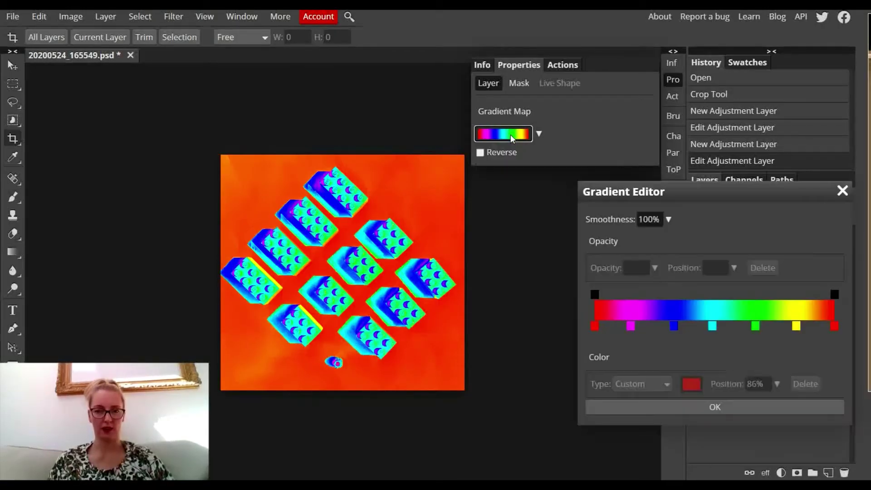
left_click(713, 326)
mouse_move(713, 326)
left_mouse_down()
mouse_move(742, 327)
mouse_move(653, 333)
mouse_move(706, 334)
left_mouse_up()
left_click(675, 326)
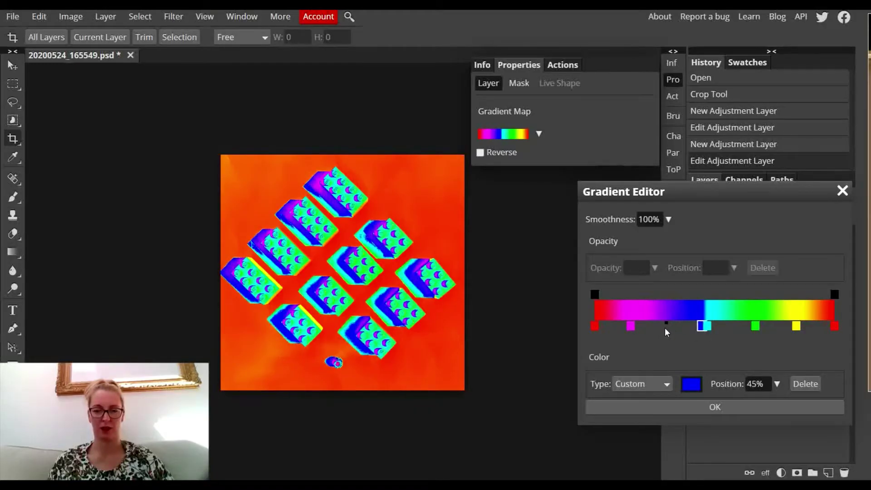
key("ctrl+z")
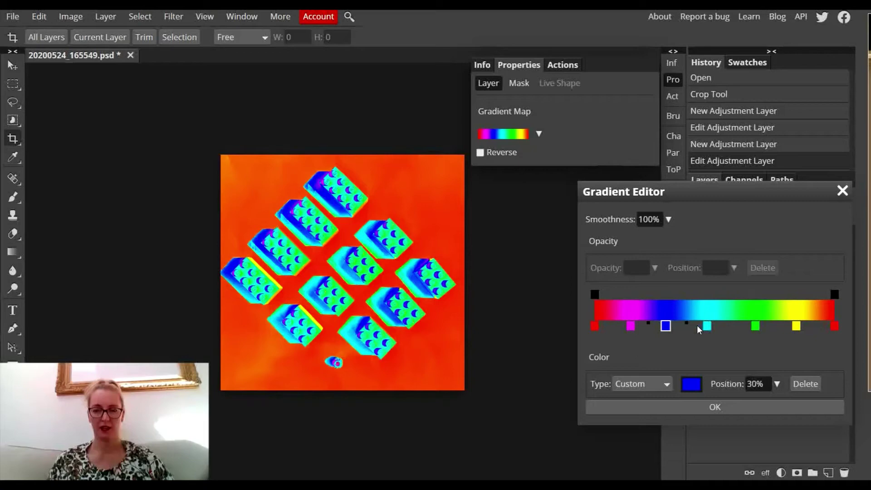
left_click(696, 327)
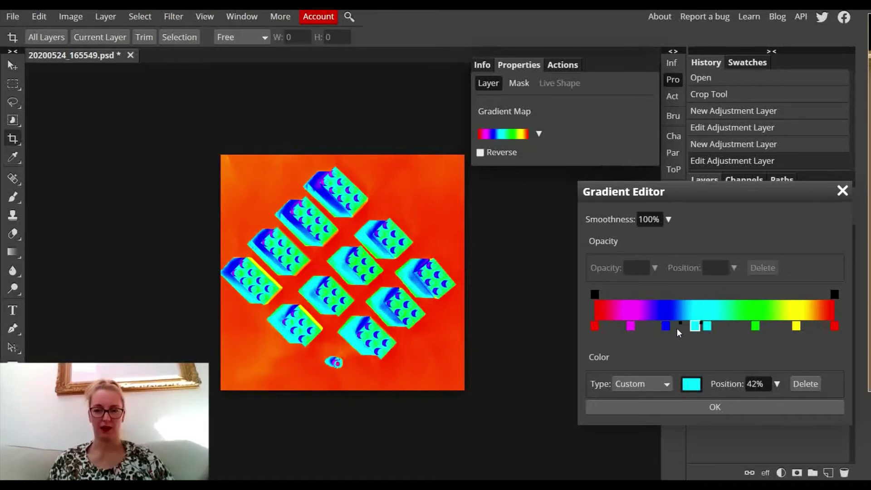
left_click(717, 407)
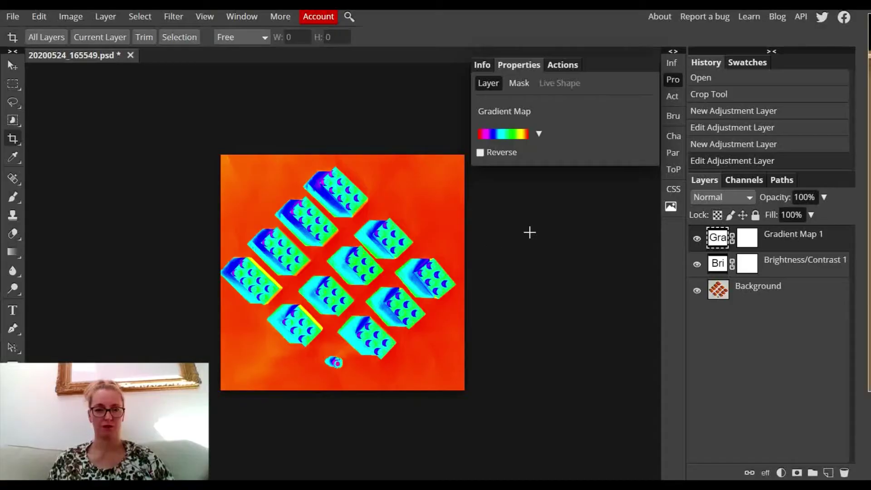
Export the rainbow-recoloured brick image as a 2898×2803 JPG at 70% quality.
left_click(11, 16)
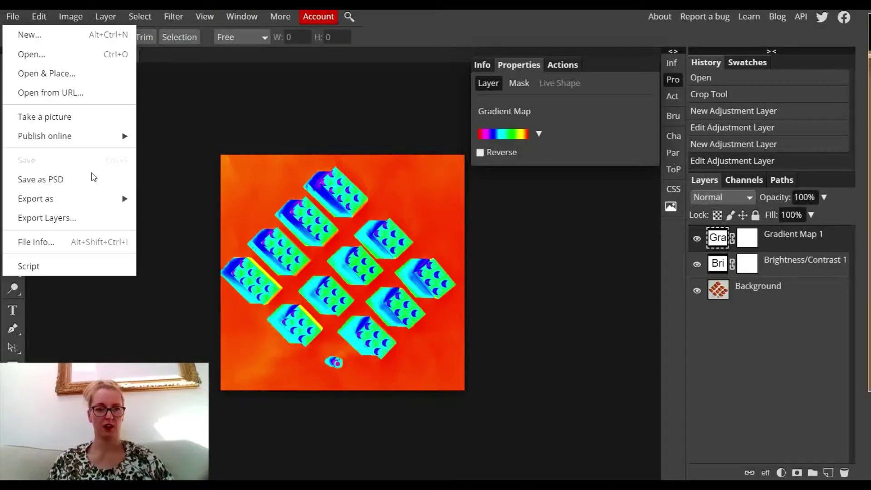
mouse_move(97, 202)
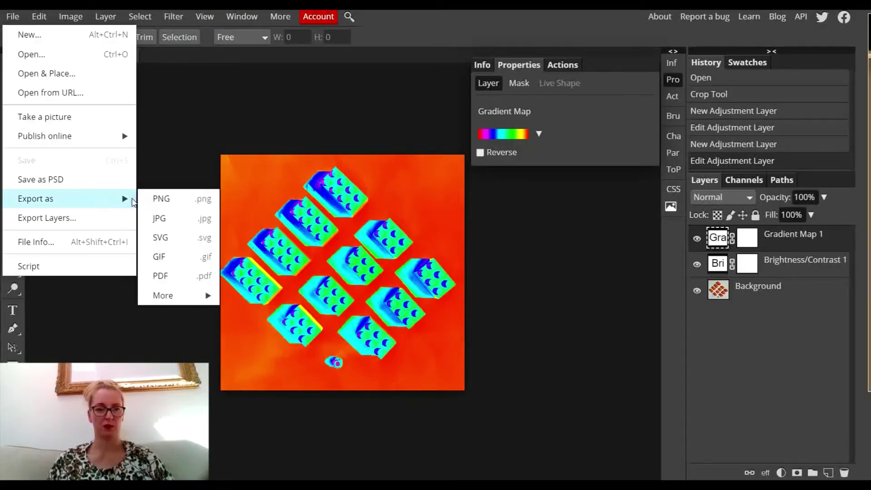
left_click(163, 219)
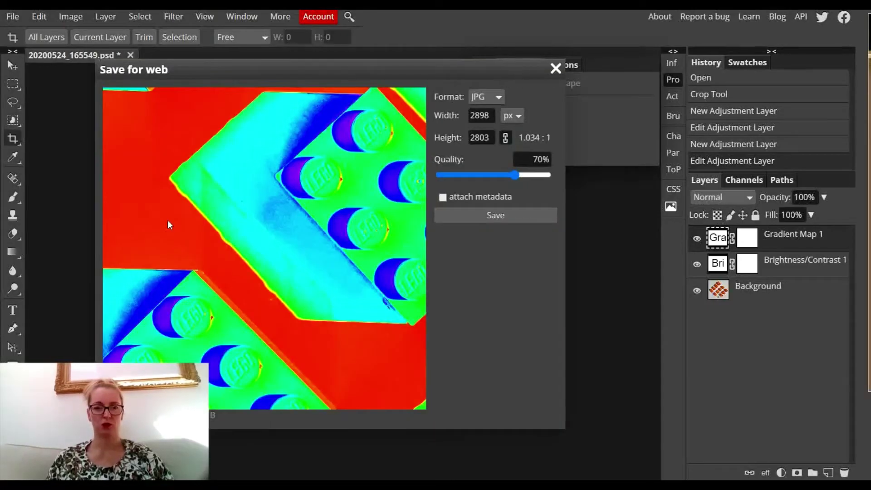
left_click(551, 69)
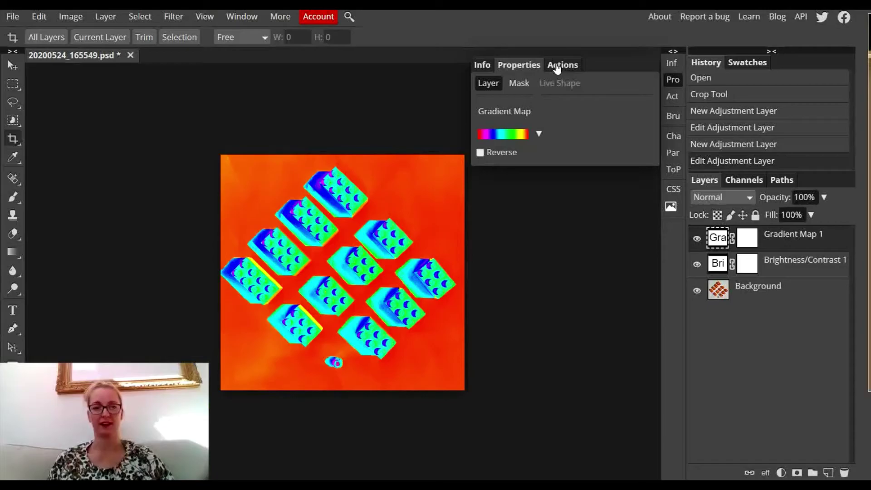
Open the makeup-sponge photo IMG-20200525-WA0107 as a second document.
left_click(13, 18)
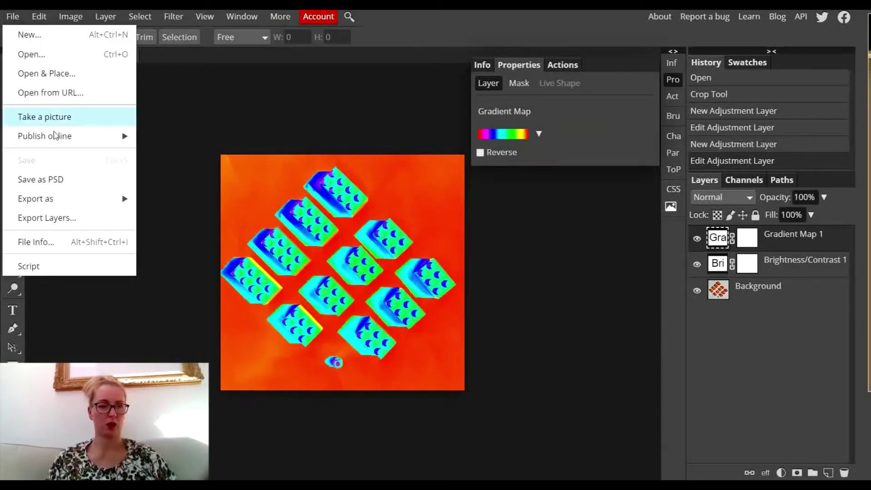
left_click(81, 54)
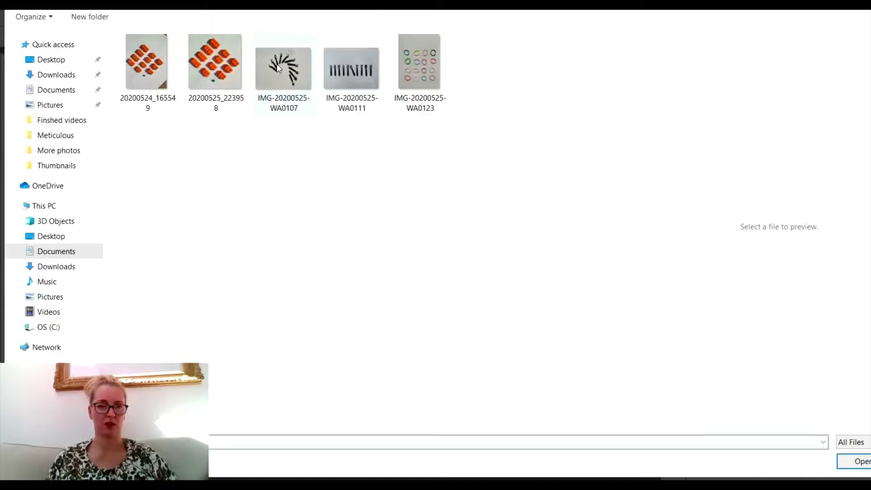
double_click(293, 87)
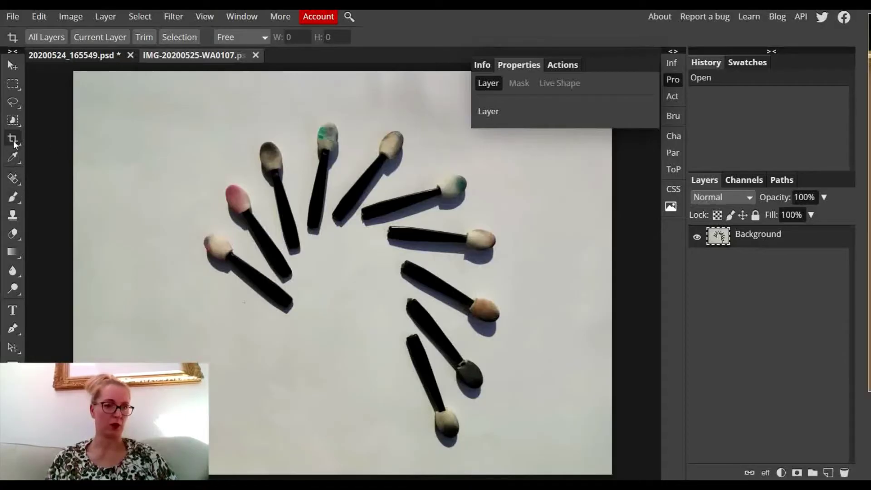
Crop the applicator photo tighter around the applicators.
left_click_drag(134, 79, 554, 465)
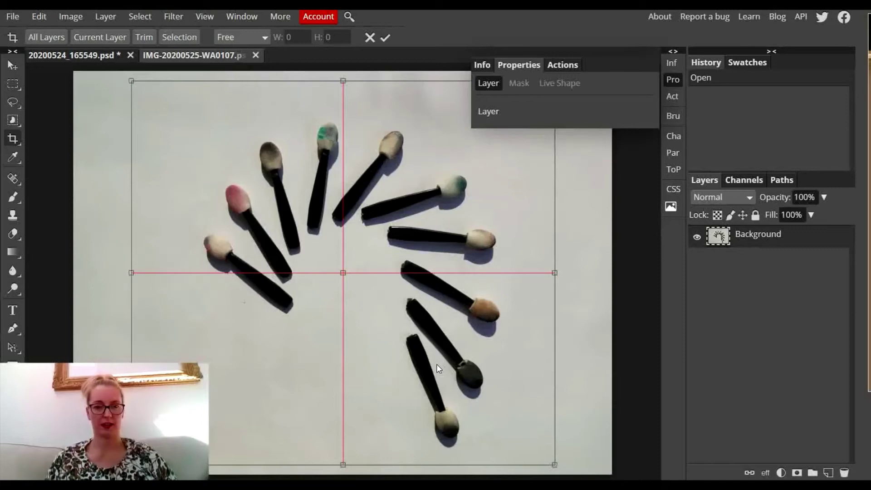
mouse_move(437, 365)
left_mouse_down()
mouse_move(461, 365)
mouse_move(436, 364)
left_mouse_up()
key("Return")
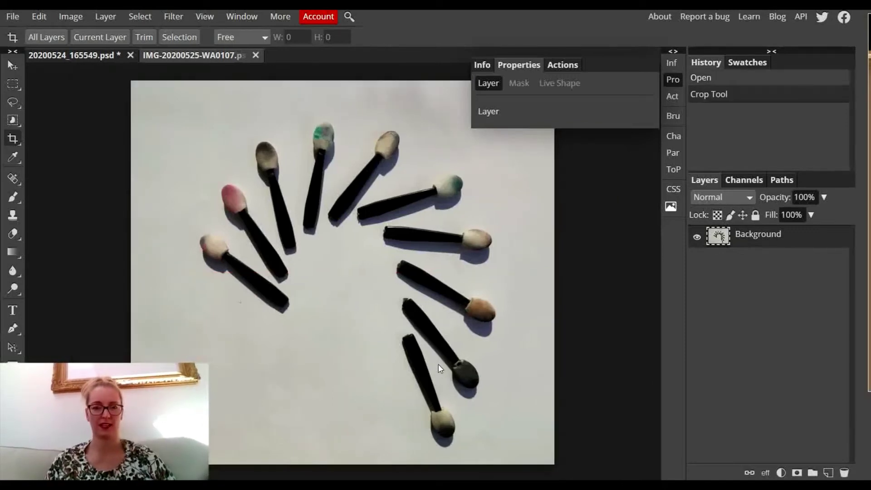
Add a Brightness/Contrast adjustment layer at Brightness 53 and Contrast 60.
left_click(781, 473)
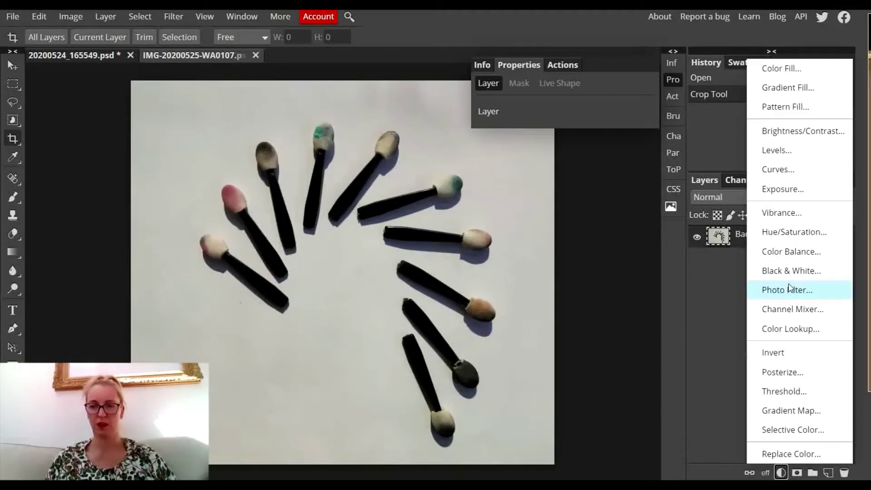
left_click(822, 132)
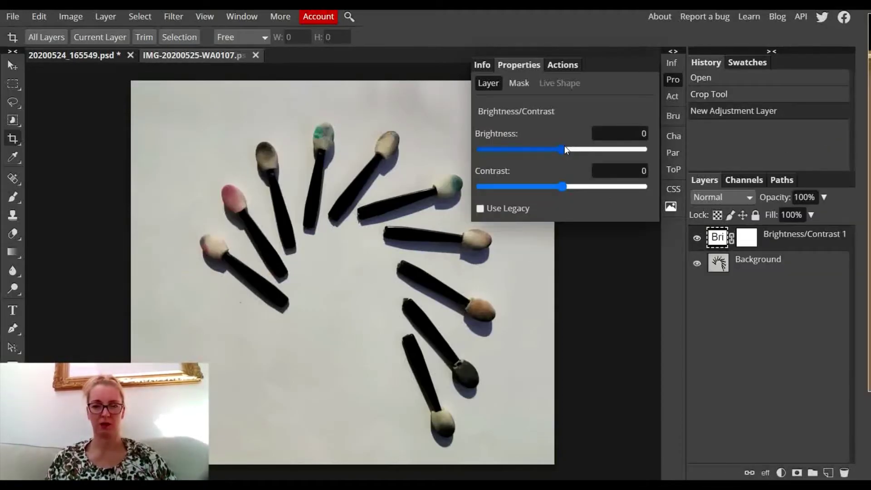
left_click_drag(563, 149, 592, 150)
left_click_drag(561, 189, 615, 190)
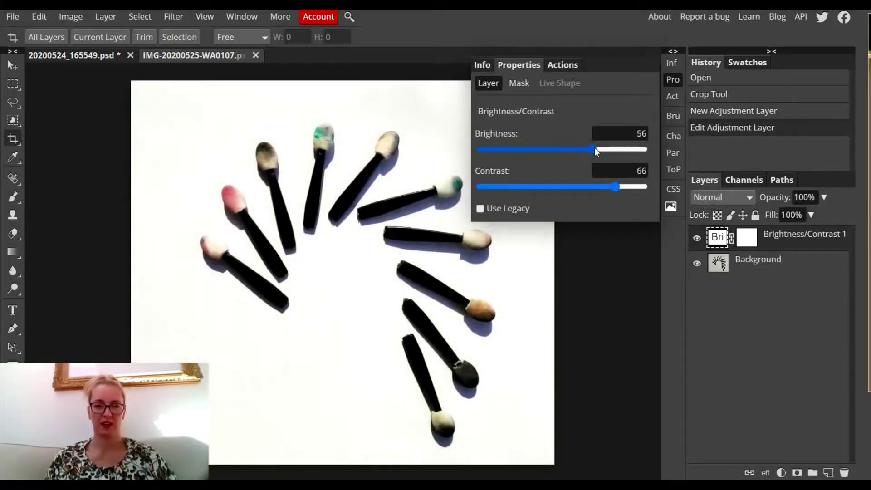
left_click_drag(594, 148, 590, 148)
left_click_drag(614, 189, 611, 188)
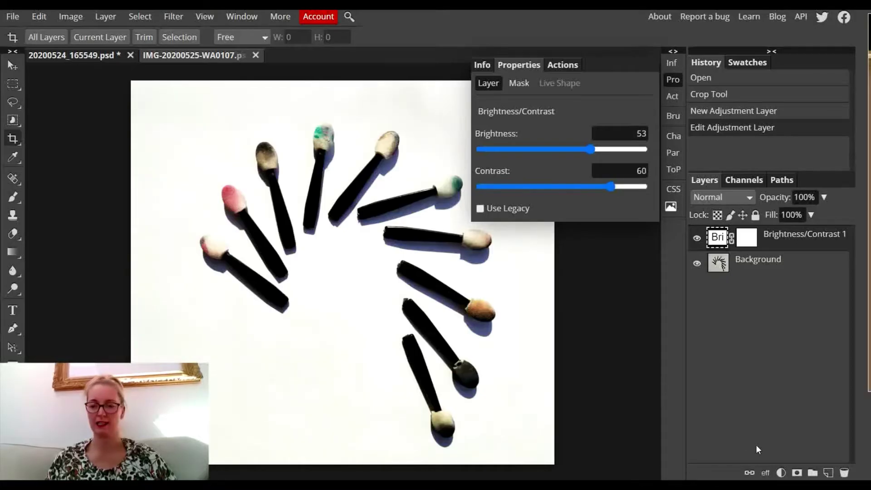
left_click(781, 472)
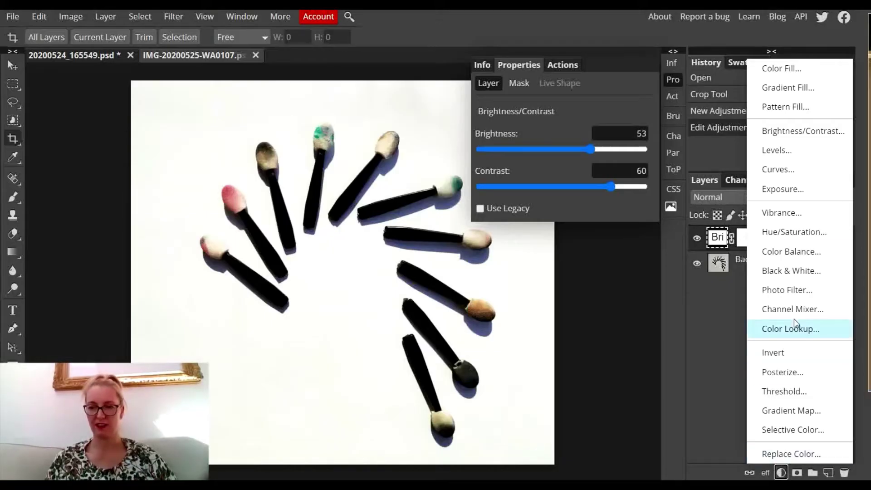
Add a Vibrance adjustment layer with Vibrance 36 and Saturation 39.
left_click(793, 211)
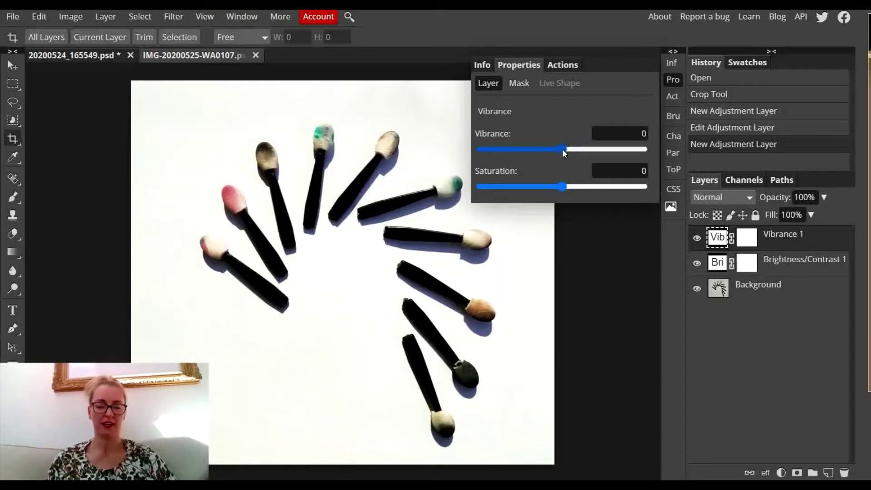
left_click_drag(561, 149, 576, 149)
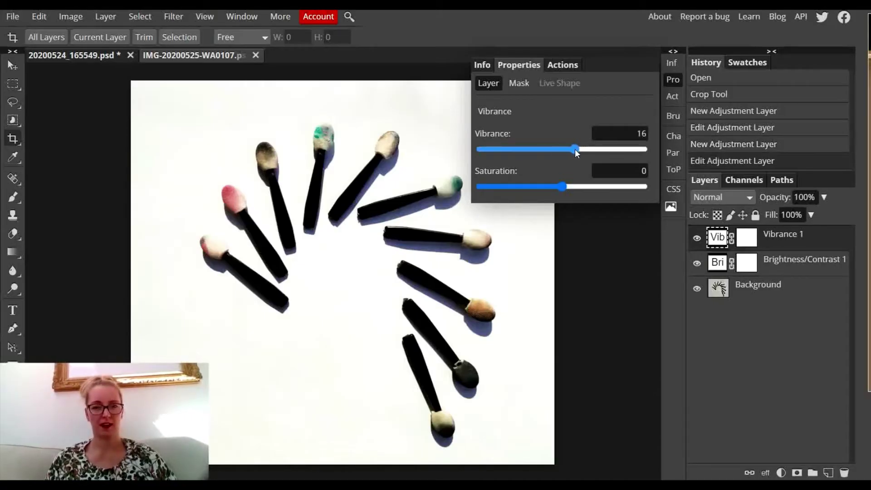
left_click_drag(563, 186, 590, 186)
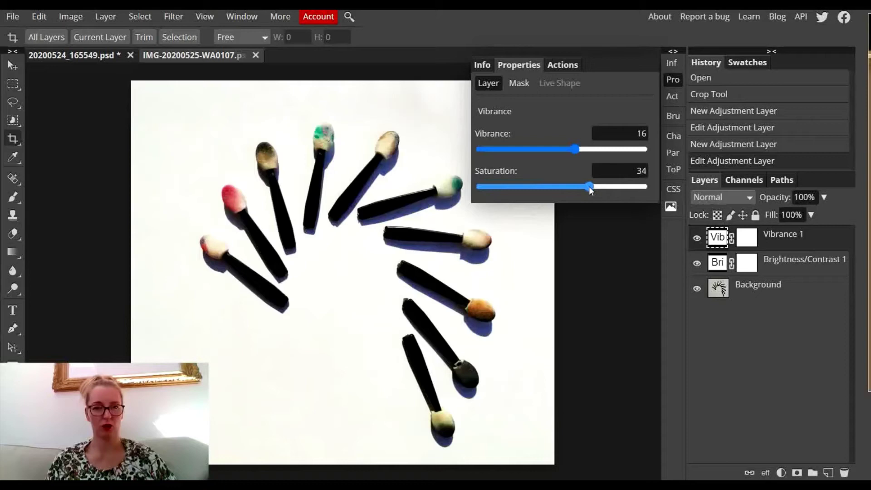
left_click_drag(575, 150, 587, 150)
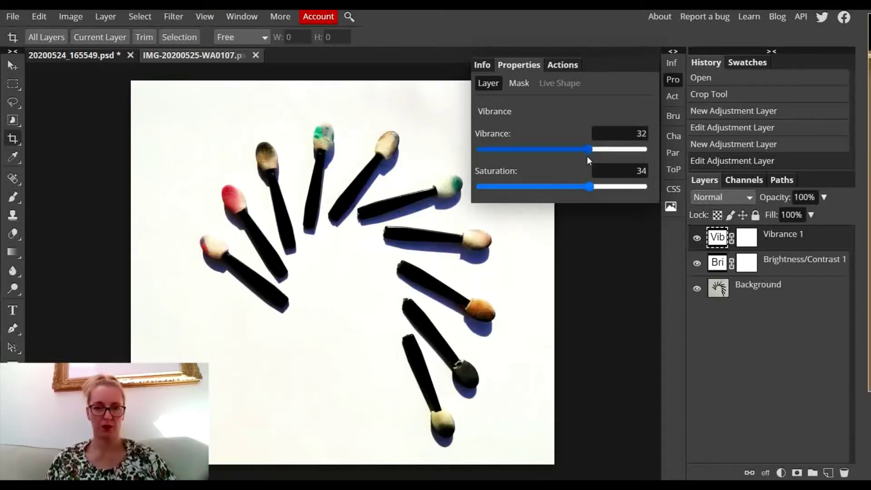
left_click_drag(589, 188, 594, 189)
left_click_drag(588, 149, 590, 145)
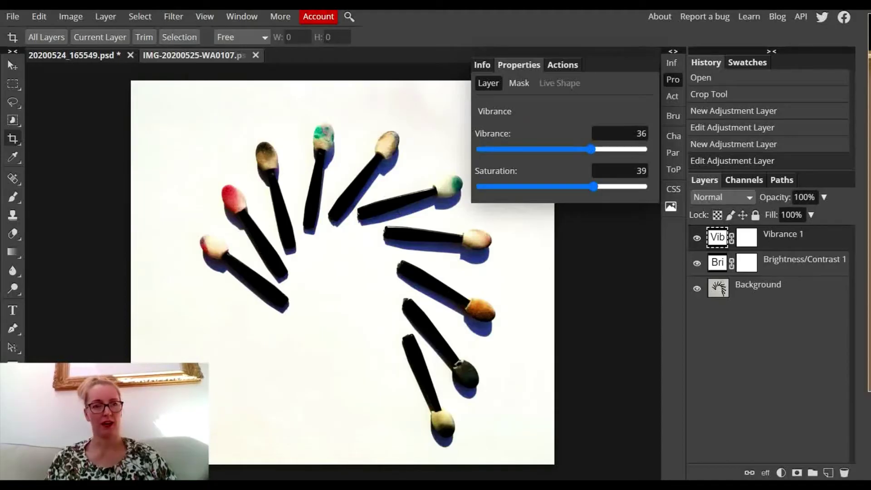
Export the applicator photo as a 1258×1142 JPG.
left_click(13, 23)
mouse_move(66, 199)
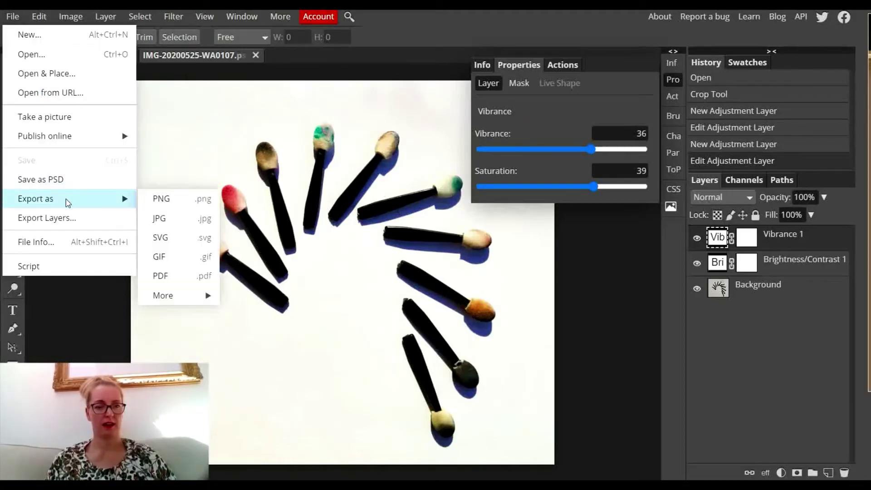
left_click(162, 219)
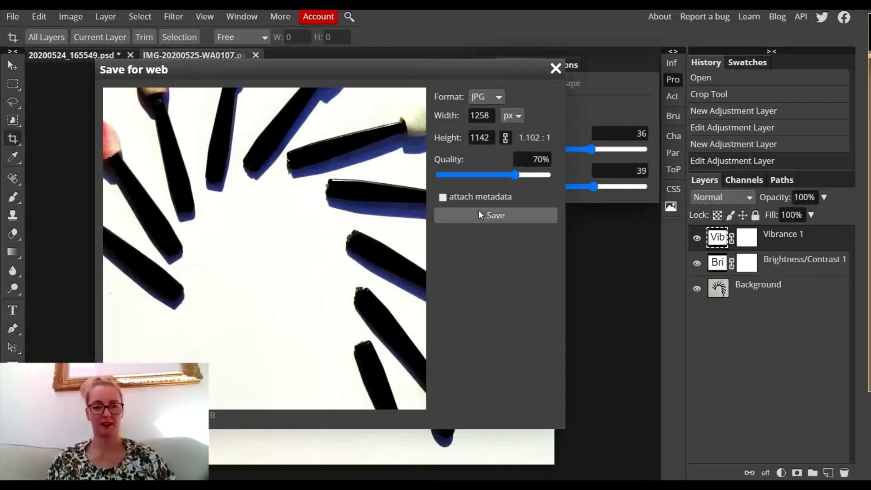
left_click(556, 68)
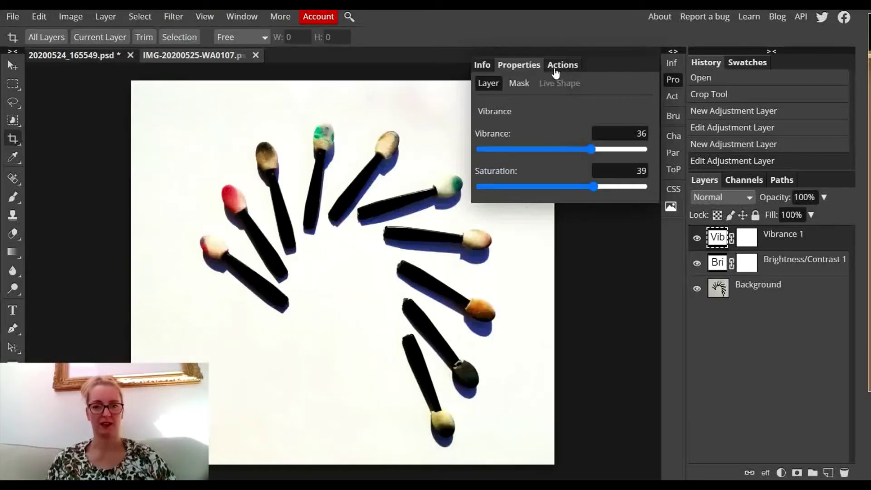
left_click(13, 19)
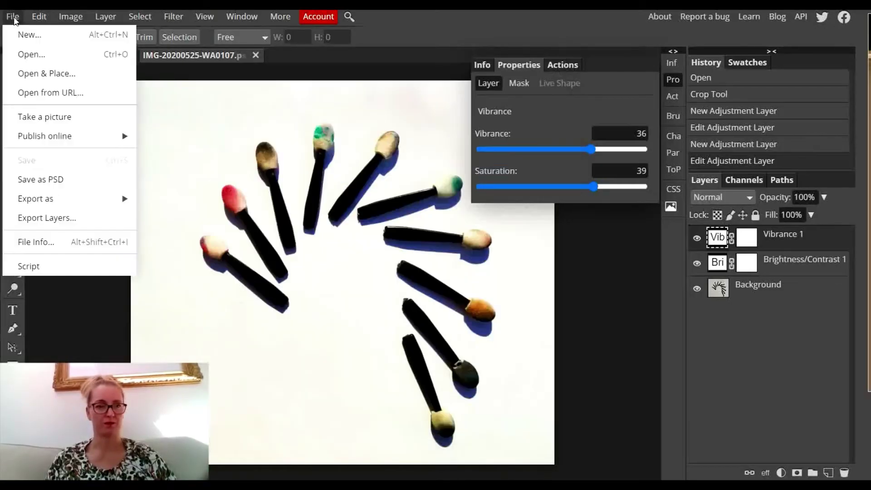
Open IMG-20200525-WA0111 and crop it to a wide strip around the ten applicators.
left_click(66, 54)
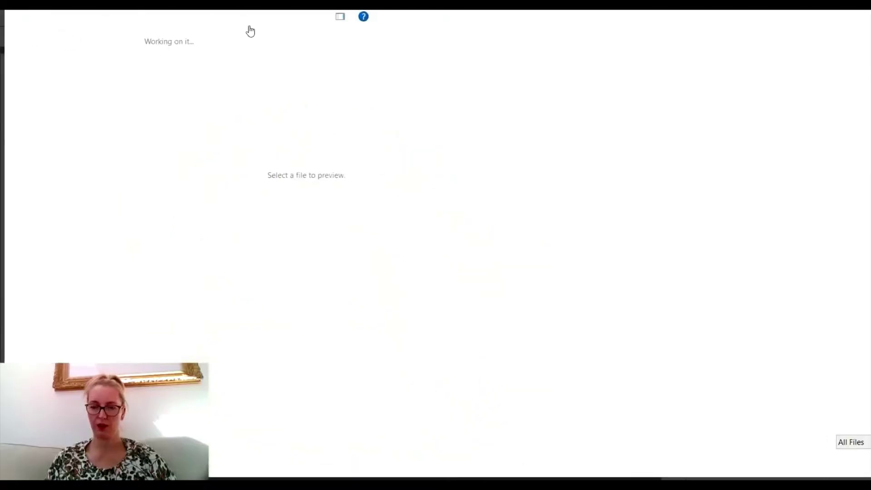
double_click(354, 75)
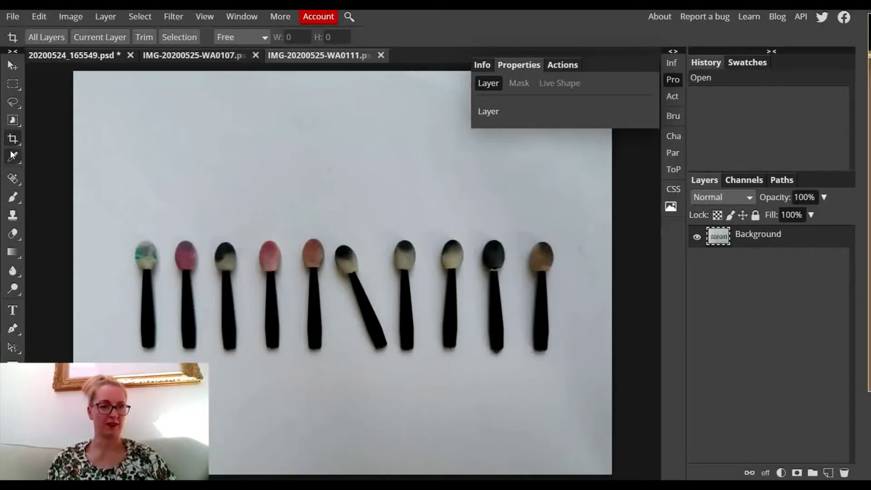
left_click_drag(108, 209, 586, 387)
key("Return")
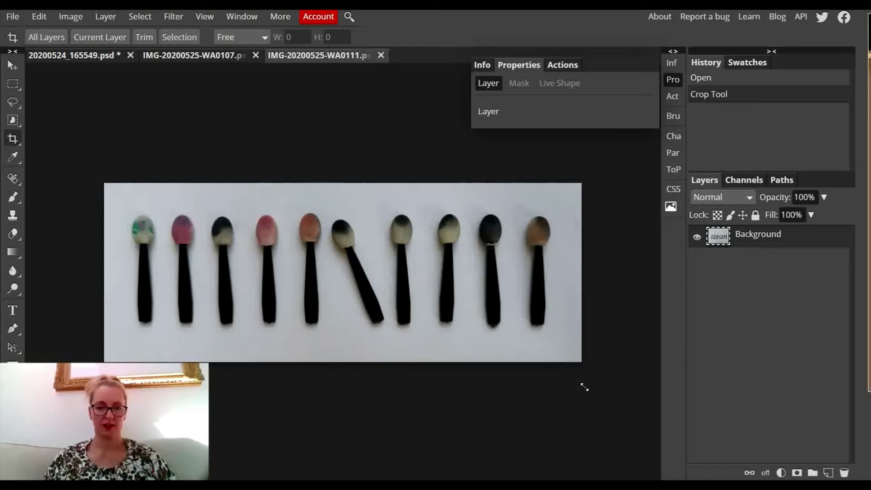
Add a Brightness/Contrast layer at Brightness 72 and Contrast 69 to whiten the background.
left_click(781, 474)
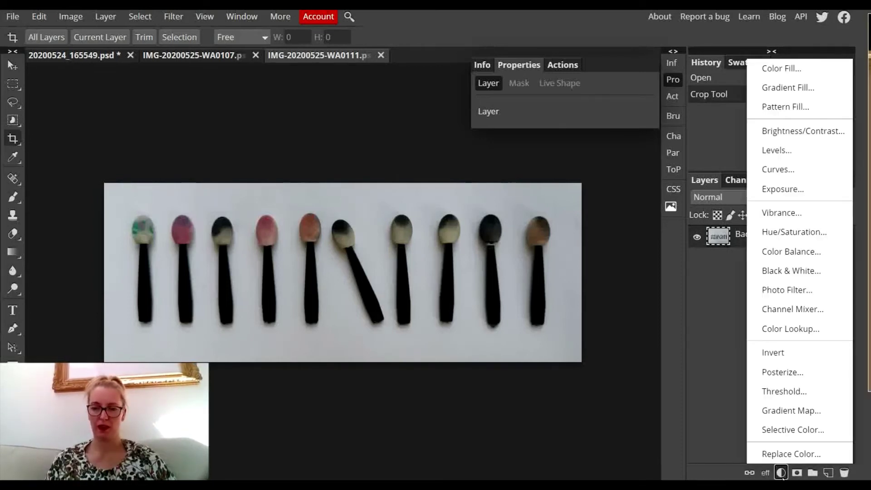
left_click(814, 132)
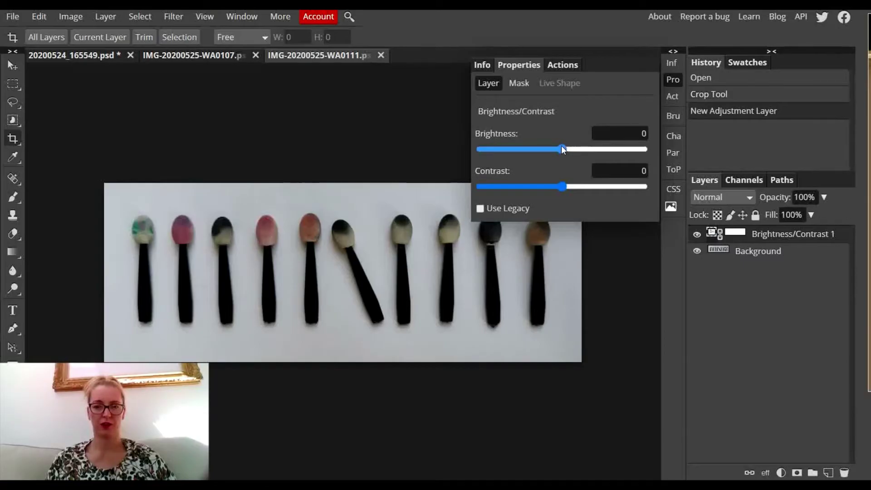
left_click_drag(562, 148, 590, 149)
left_click_drag(562, 186, 599, 191)
mouse_move(592, 149)
left_mouse_down()
mouse_move(609, 148)
mouse_move(601, 150)
left_mouse_up()
left_click_drag(598, 187, 617, 188)
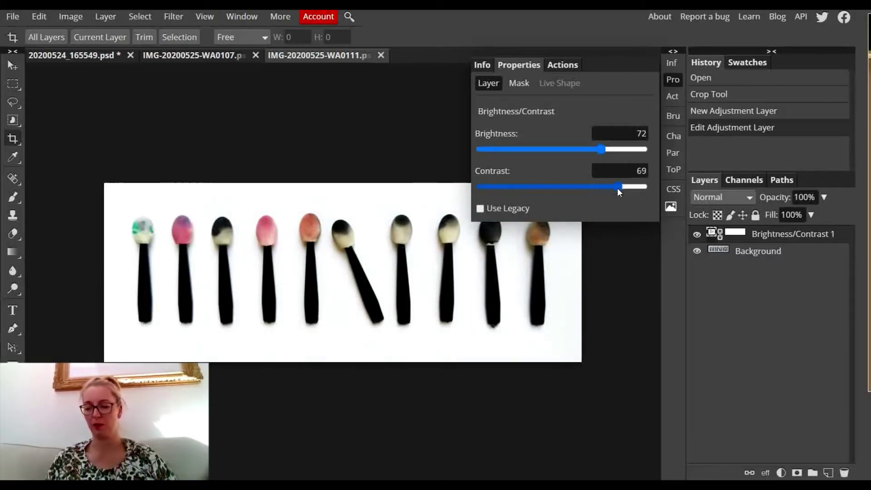
Add a Photo Filter adjustment layer with its colour set to magenta.
left_click(781, 472)
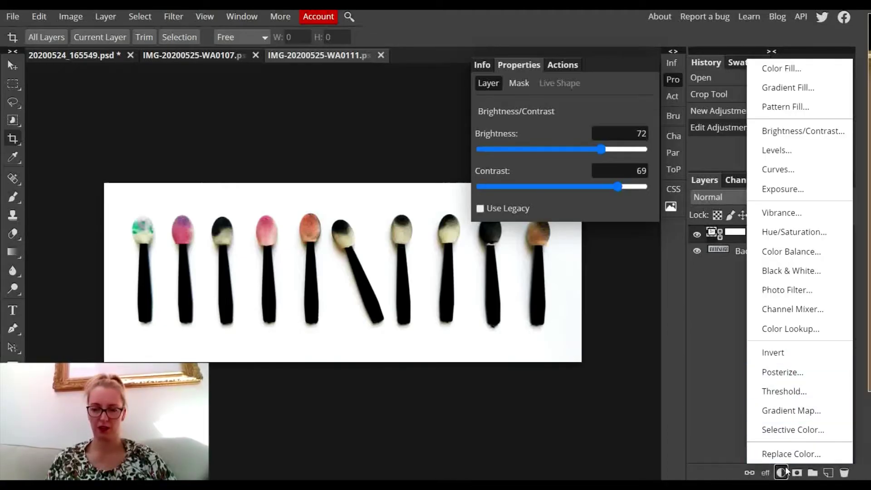
left_click(796, 290)
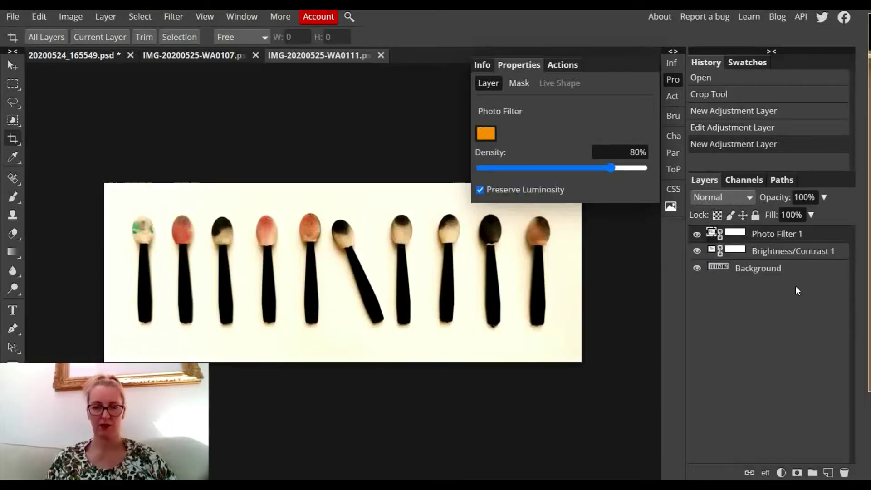
left_click(487, 134)
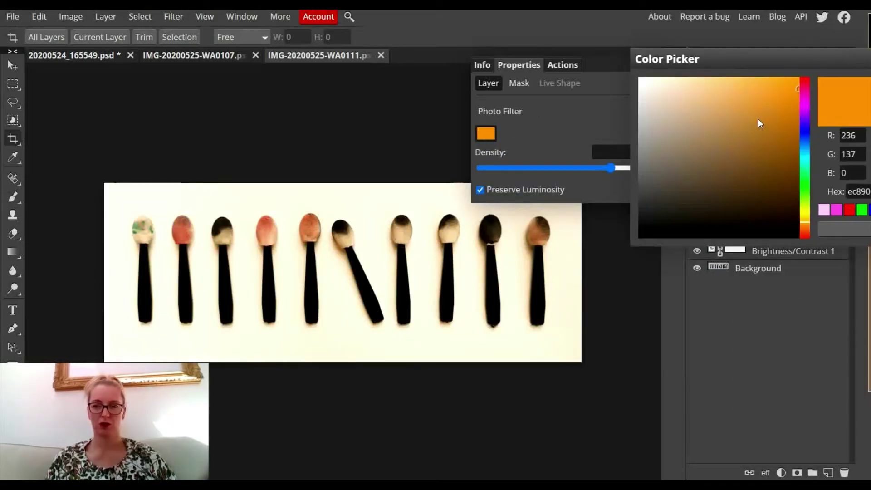
left_click(806, 97)
left_click(806, 101)
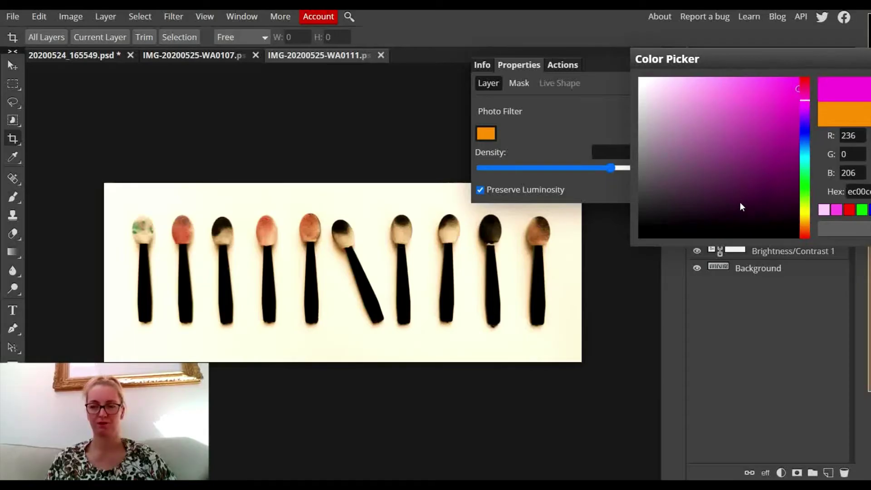
left_click(857, 223)
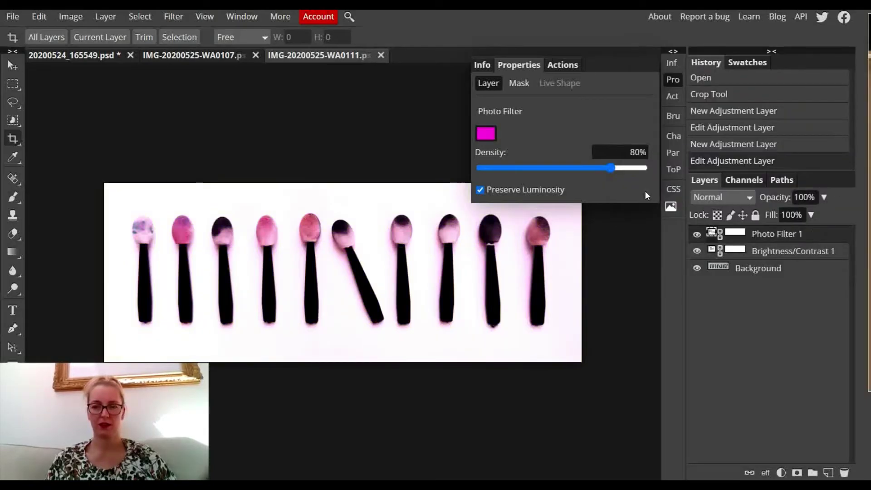
Turn off Preserve Luminosity and set the filter density to 50% for a pink tint.
left_click(610, 168)
left_click_drag(625, 170, 642, 172)
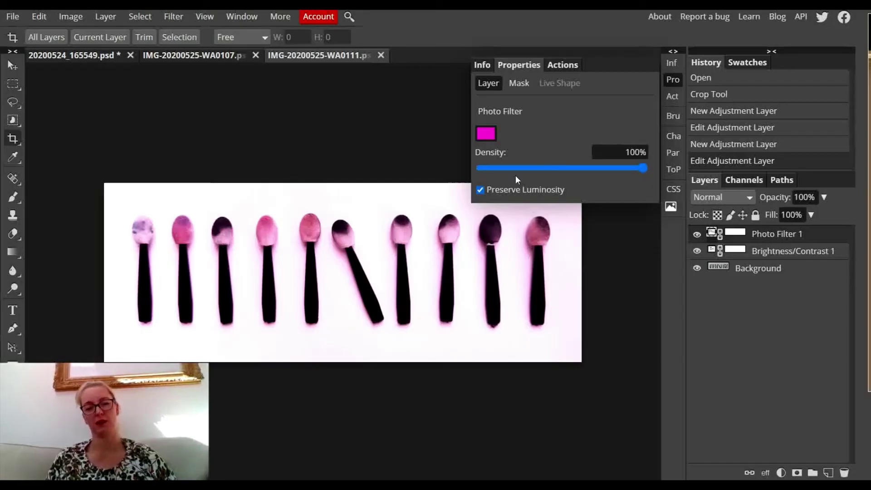
left_click(480, 190)
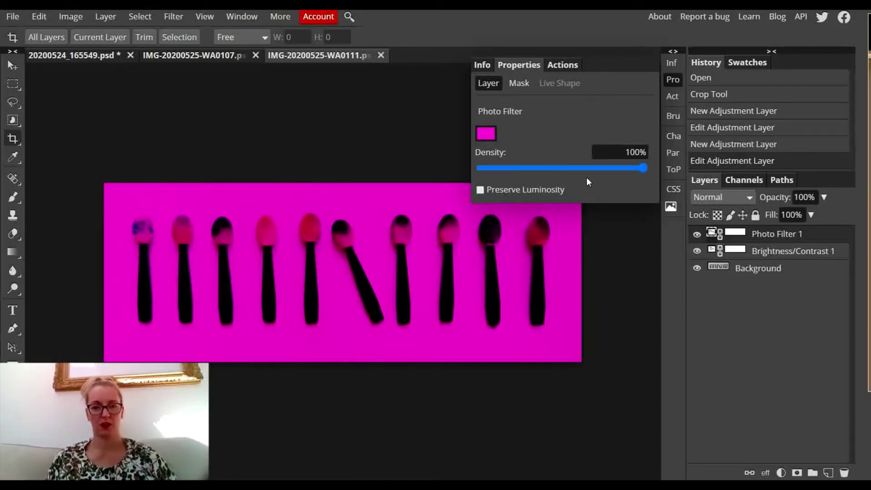
left_click_drag(646, 166, 562, 187)
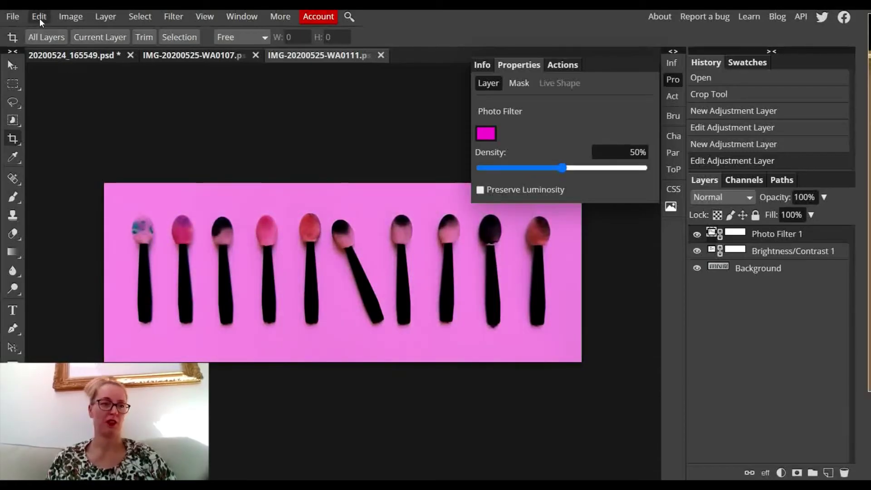
Export the spoon photo as a 1419×532 JPG.
left_click(13, 19)
mouse_move(72, 199)
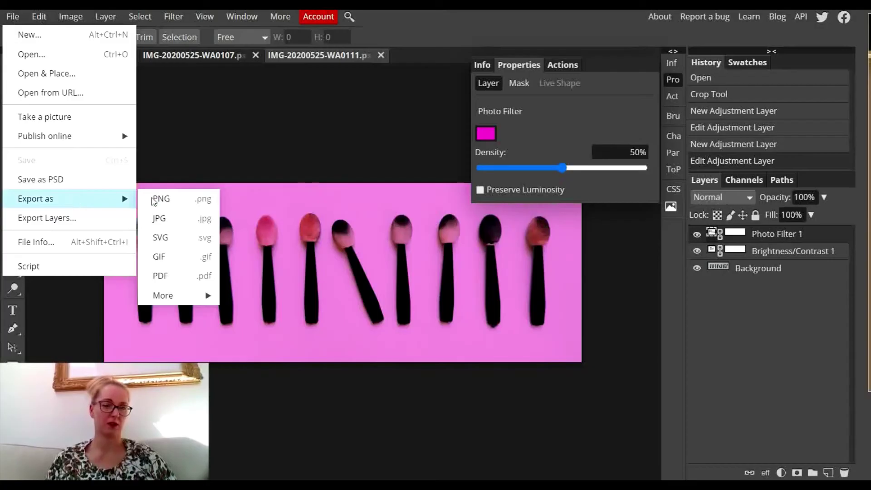
left_click(159, 219)
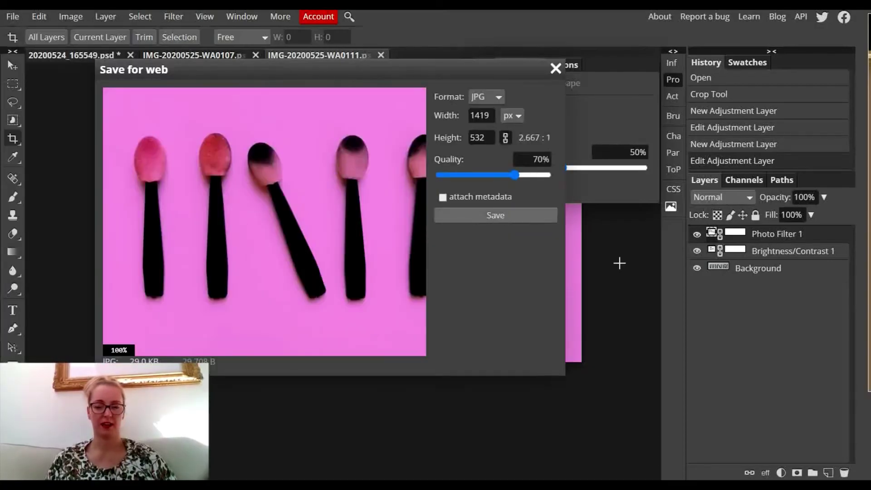
left_click(555, 69)
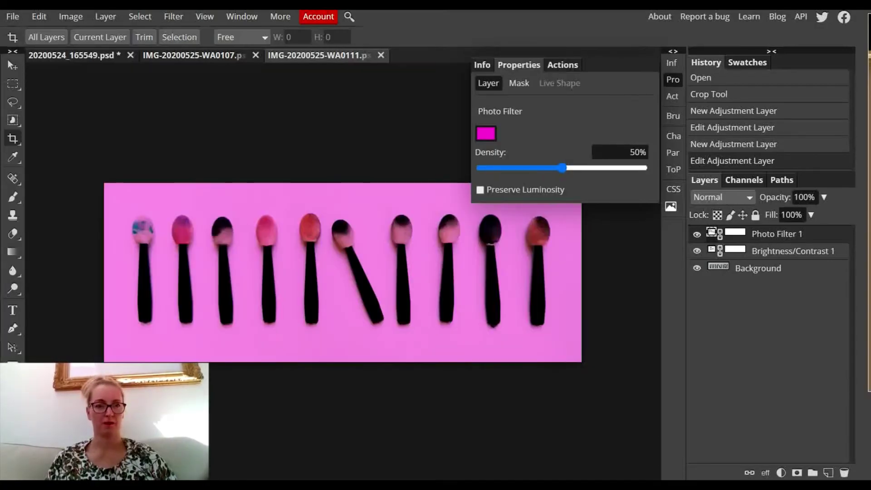
left_click(10, 19)
Open IMG-20200525-WA0123 and crop it tightly around the sixteen coloured rings.
left_click(37, 61)
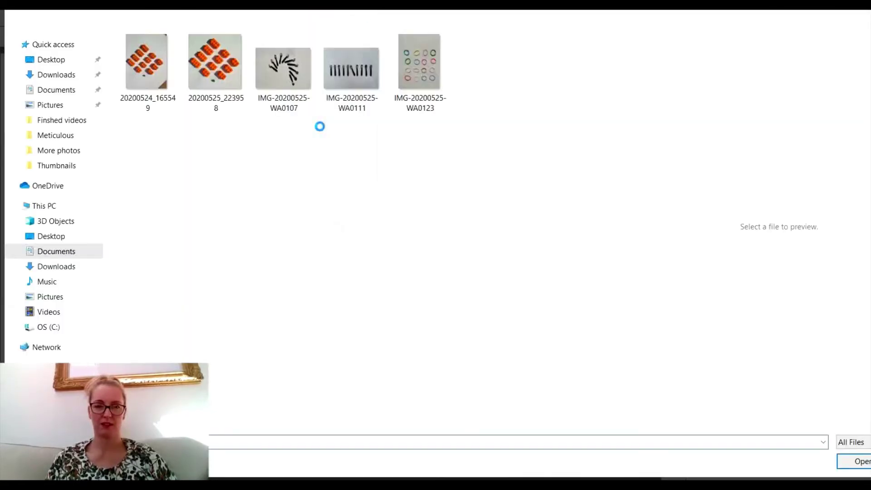
double_click(415, 59)
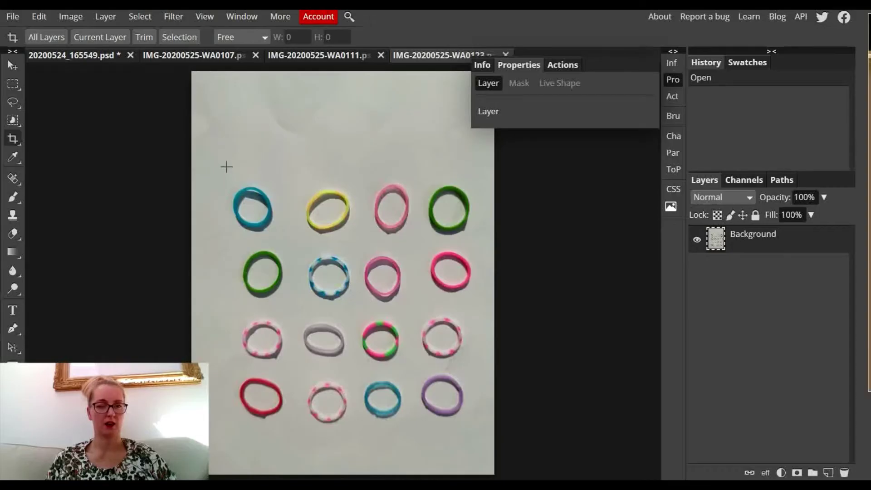
left_click_drag(227, 168, 485, 432)
key("Return")
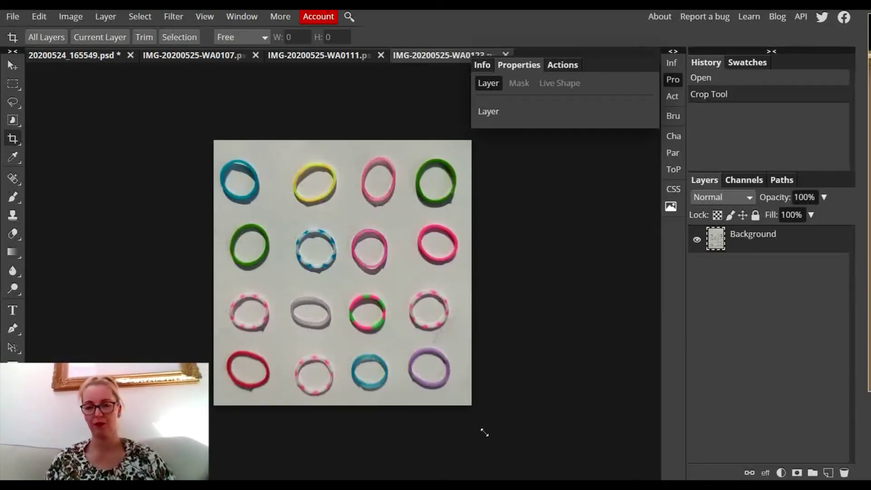
Add a Brightness/Contrast layer to the rings photo with brightness 54 and contrast 65.
left_click(781, 473)
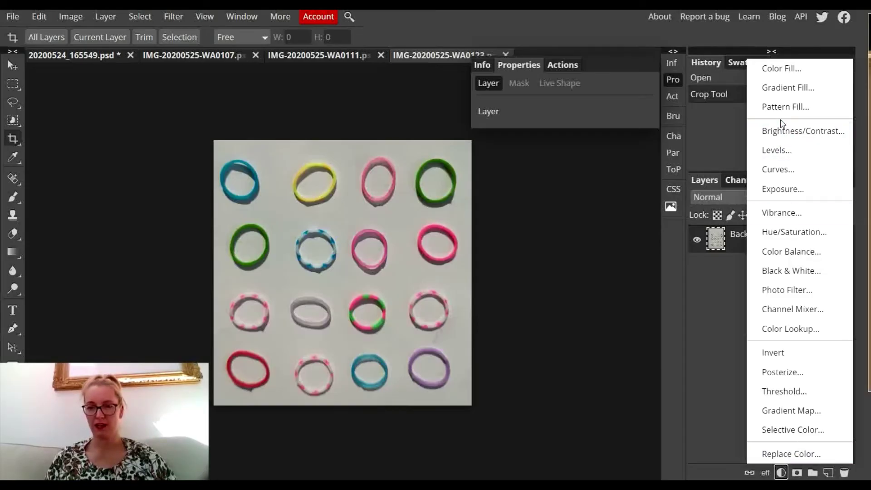
left_click(785, 131)
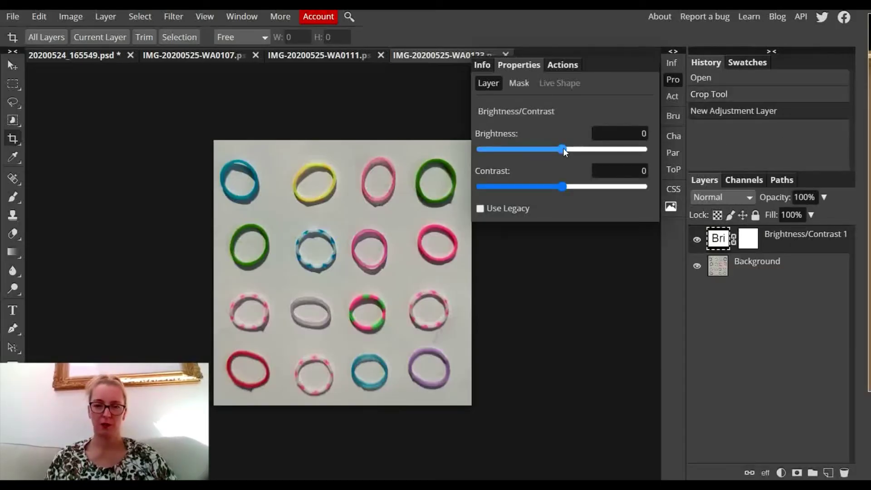
left_click_drag(563, 149, 589, 150)
left_click_drag(565, 188, 597, 193)
mouse_move(587, 148)
left_mouse_down()
mouse_move(598, 149)
mouse_move(587, 150)
left_mouse_up()
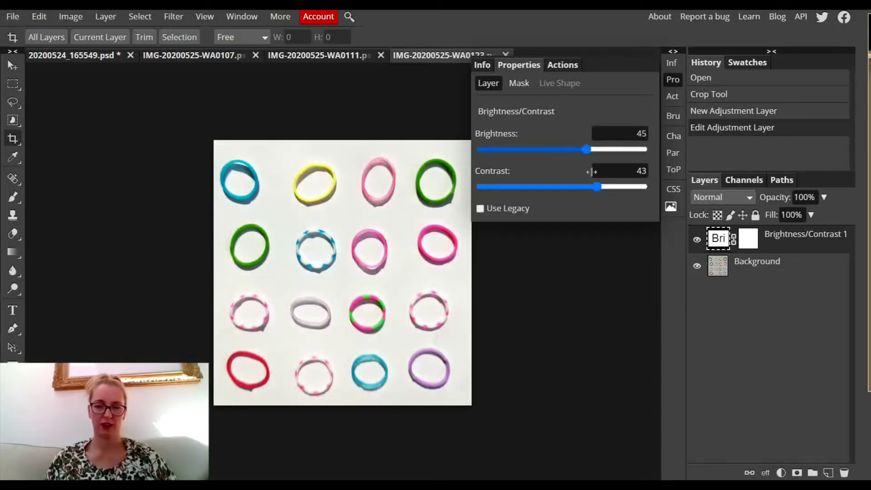
left_click_drag(597, 185, 614, 192)
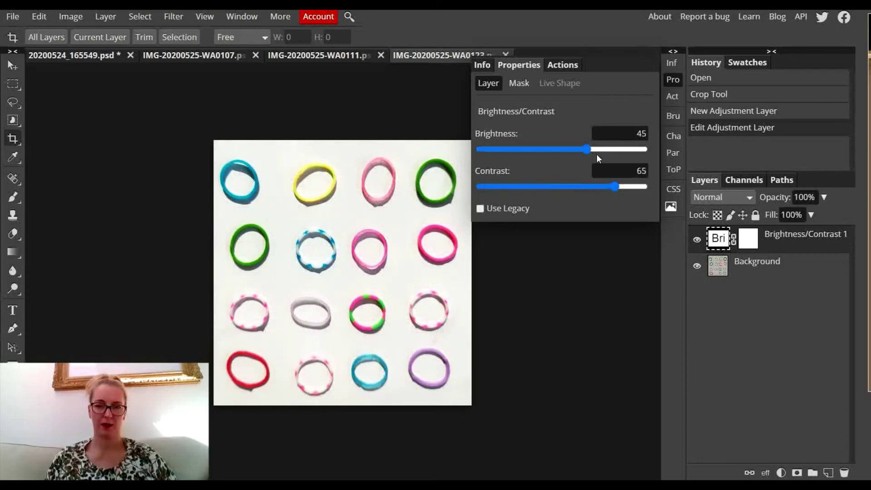
mouse_move(597, 151)
left_mouse_down()
mouse_move(585, 148)
mouse_move(592, 150)
left_mouse_up()
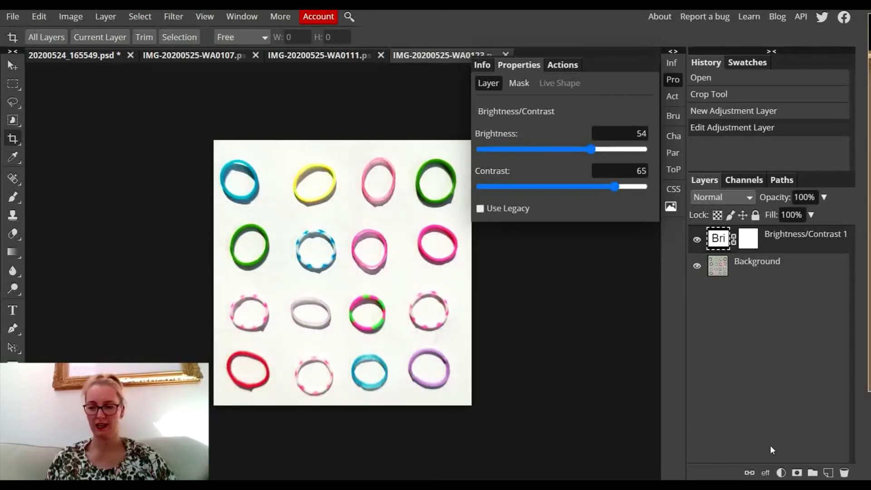
left_click(782, 474)
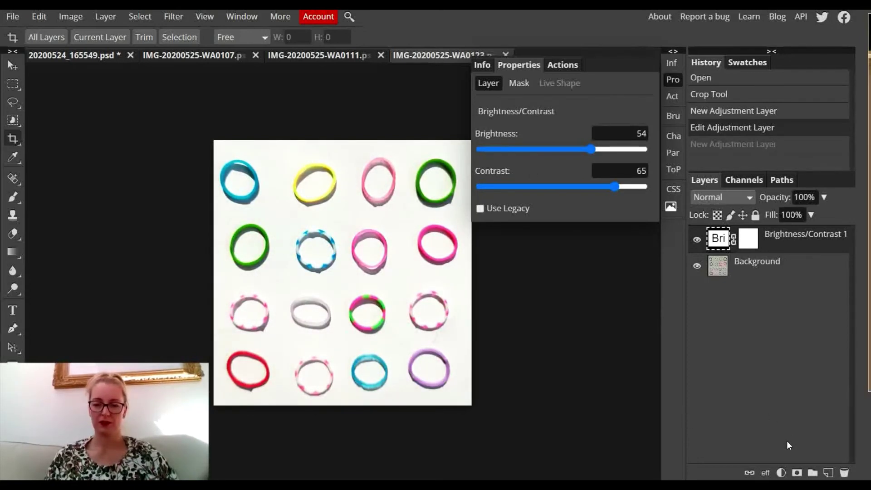
Add a Threshold adjustment layer at level 211 for black ring outlines on white.
left_click(782, 473)
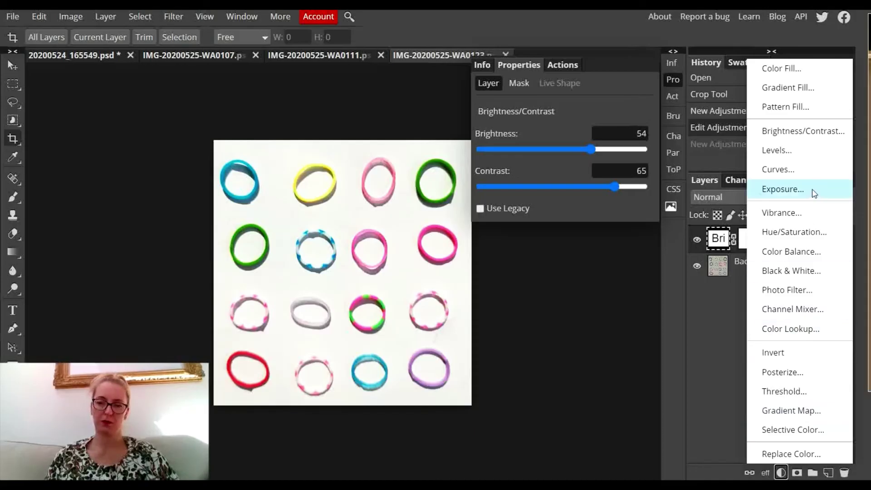
left_click(793, 391)
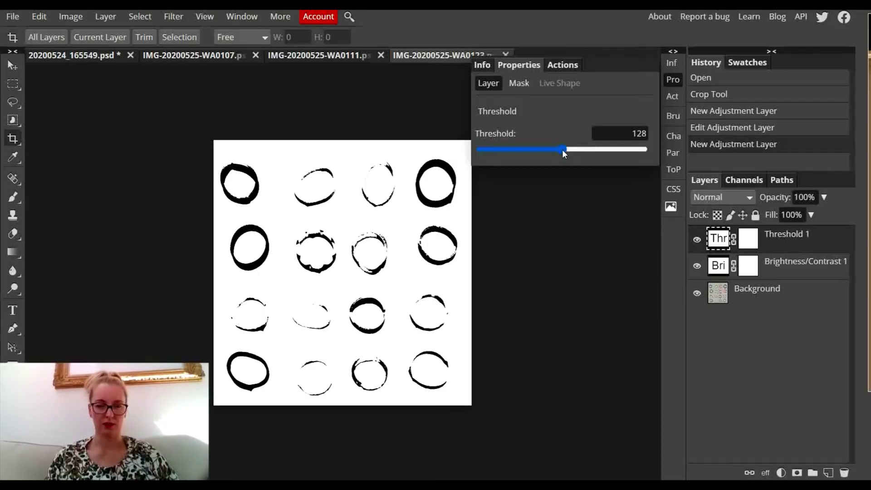
left_click_drag(563, 148, 615, 166)
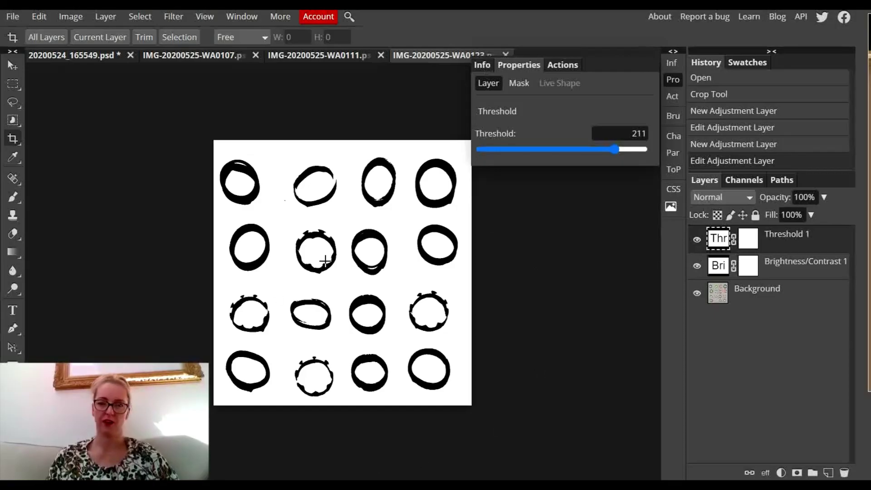
left_click(12, 18)
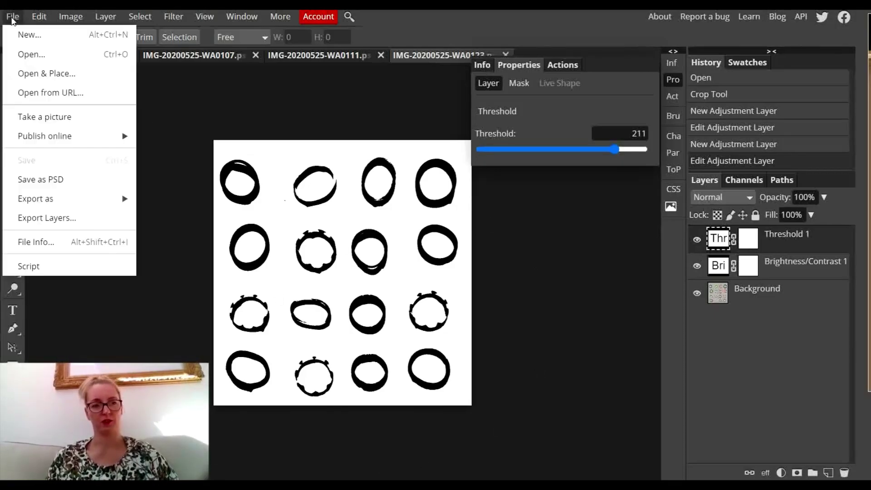
mouse_move(74, 198)
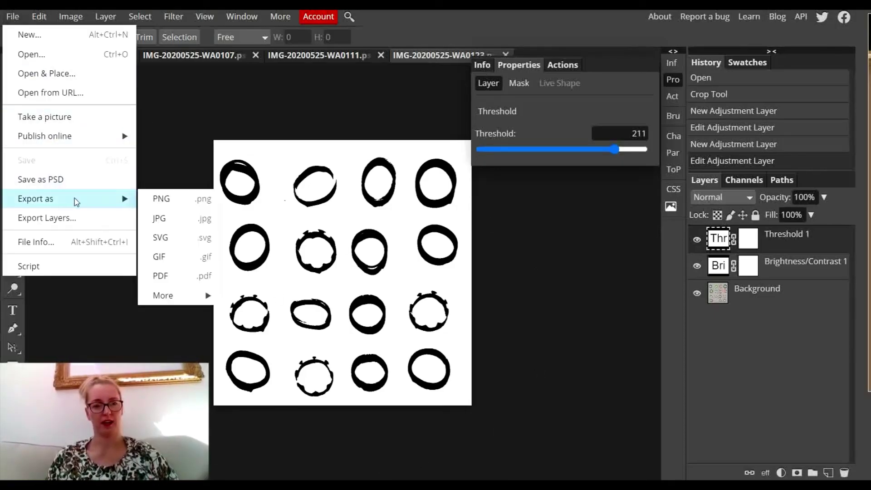
left_click(186, 223)
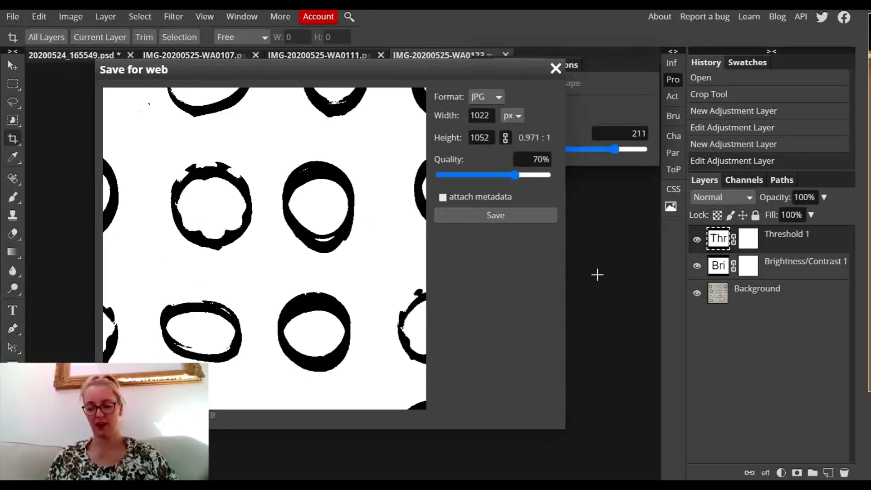
left_click(556, 69)
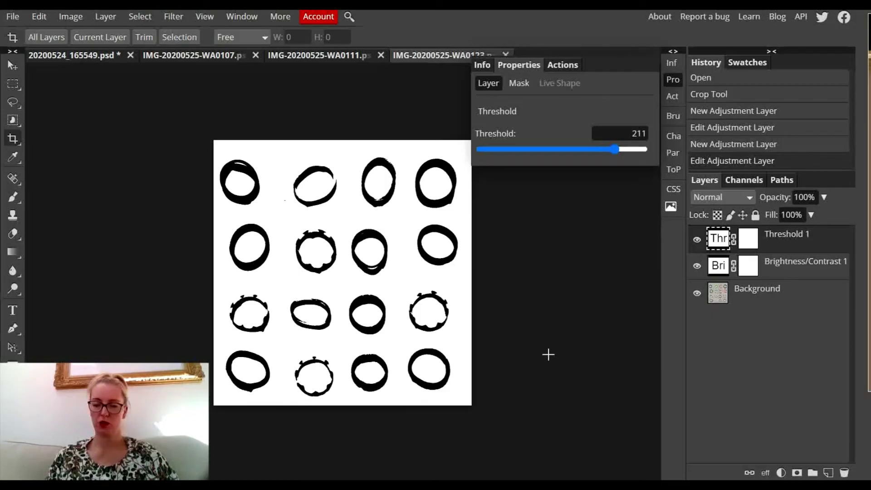
Open the adjustment layer menu in the Layers panel over the black-and-white rings image.
left_click(781, 473)
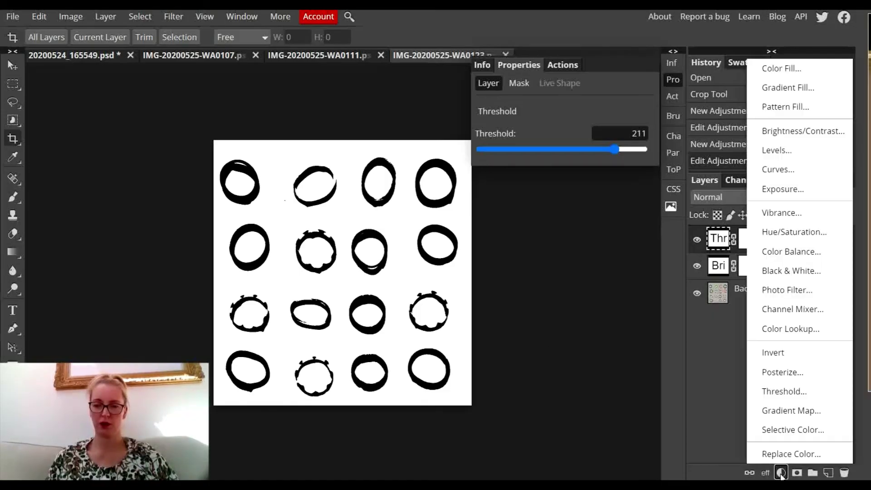